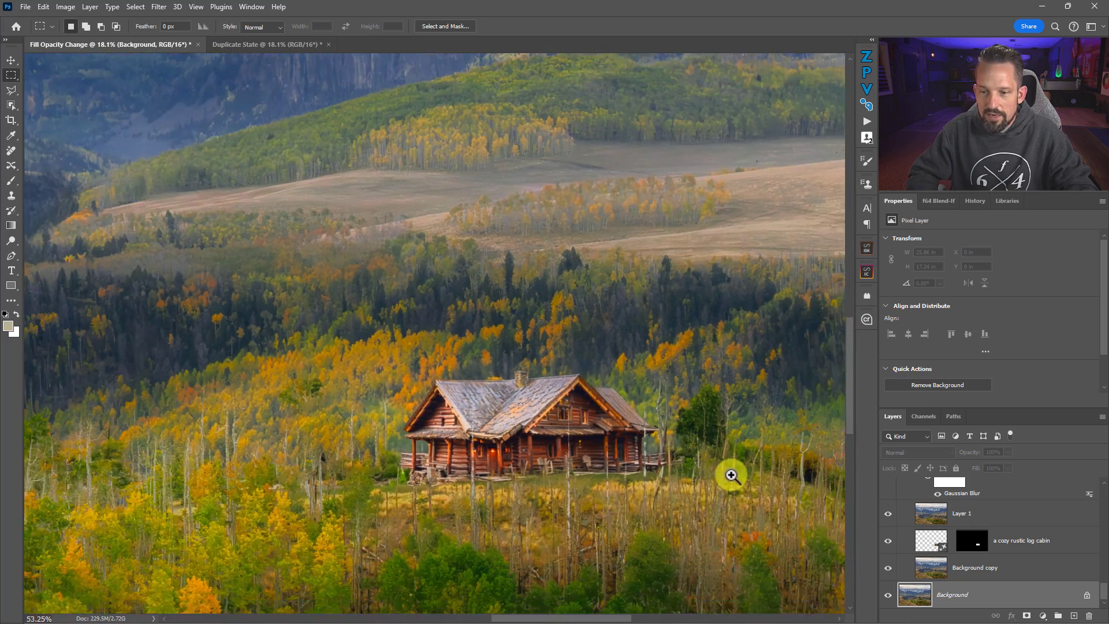
- Fit the finished cabin image to the screen and switch to the Duplicate State document
{"action": "right_click", "coordinate": [511, 401]}
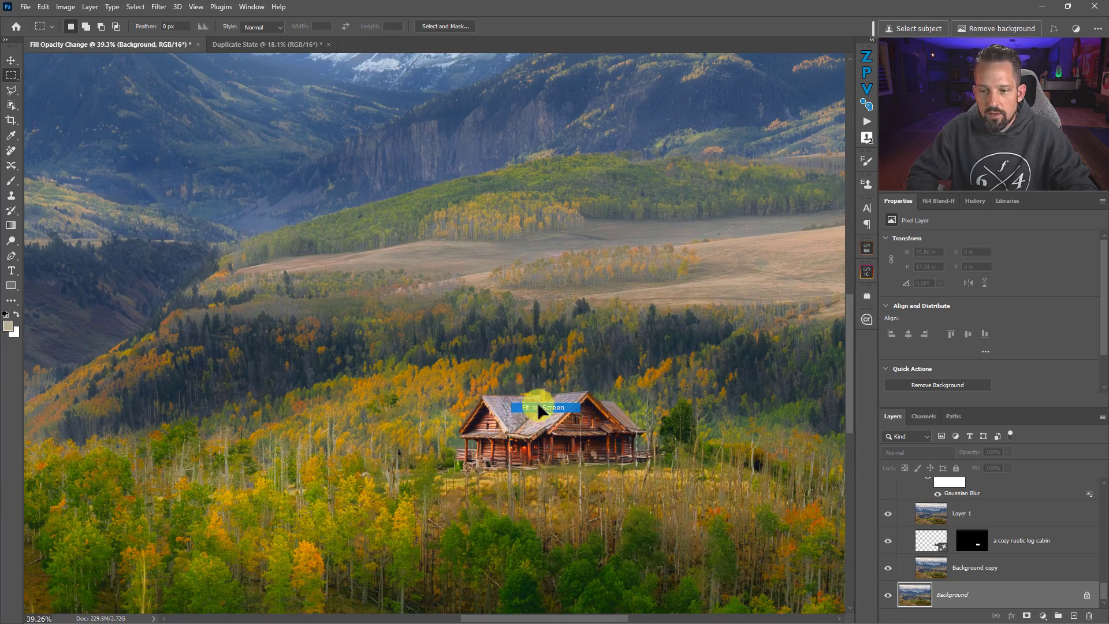
{"action": "left_click", "coordinate": [537, 408]}
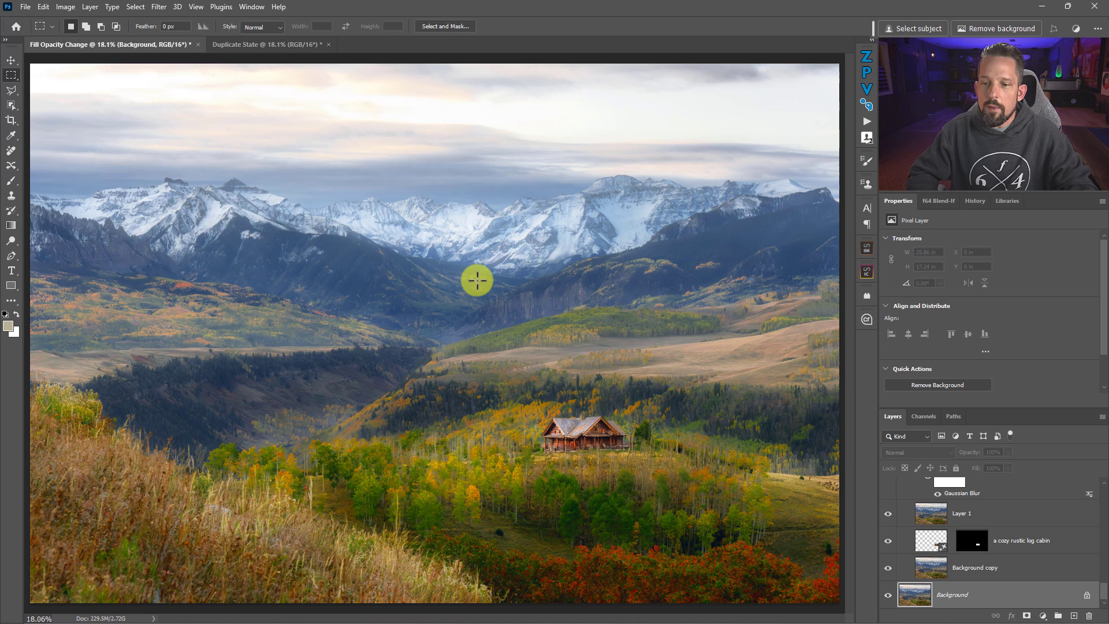
{"action": "left_click", "coordinate": [289, 41]}
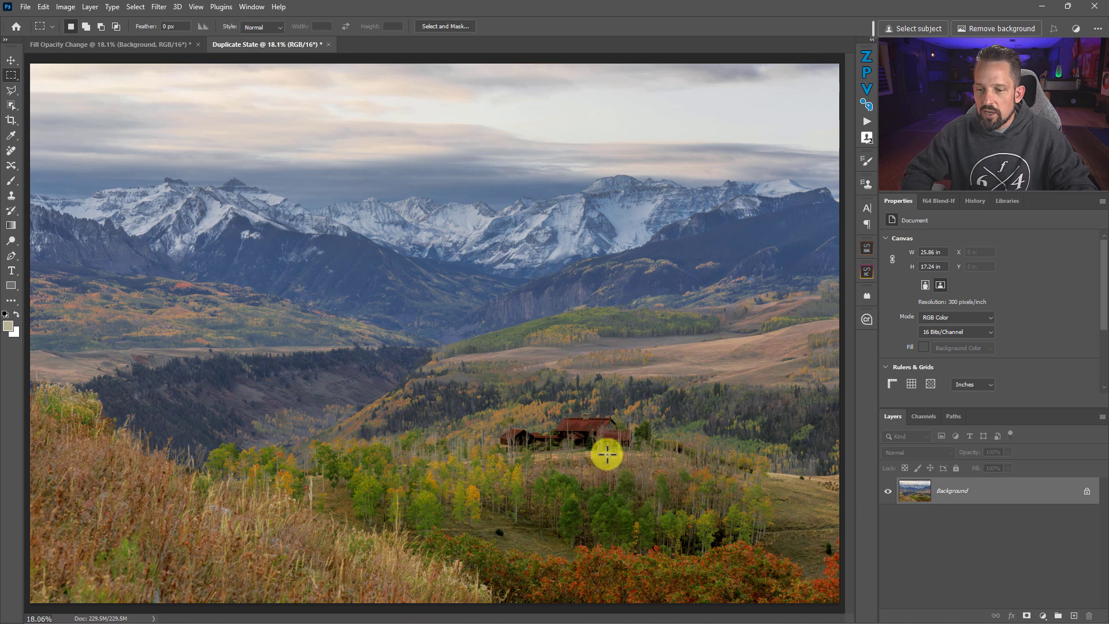
- Remove the red-roofed house on the hill by painting over it with the Remove tool at size 150
{"action": "left_click_drag", "start_coordinate": [598, 435], "coordinate": [645, 455]}
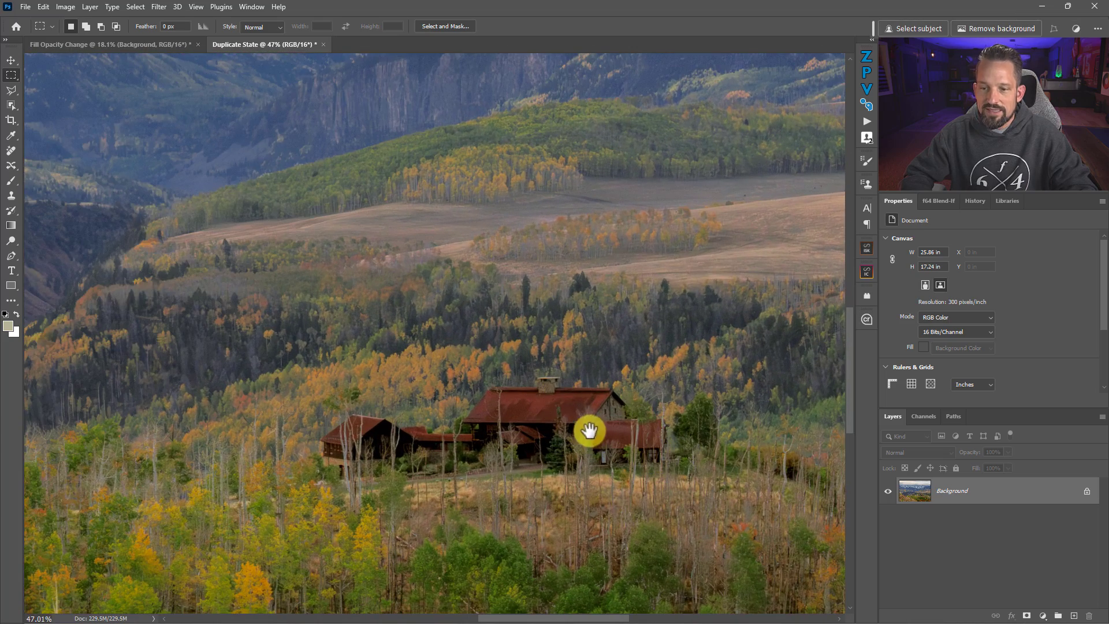
{"action": "left_click_drag", "start_coordinate": [589, 431], "coordinate": [486, 361]}
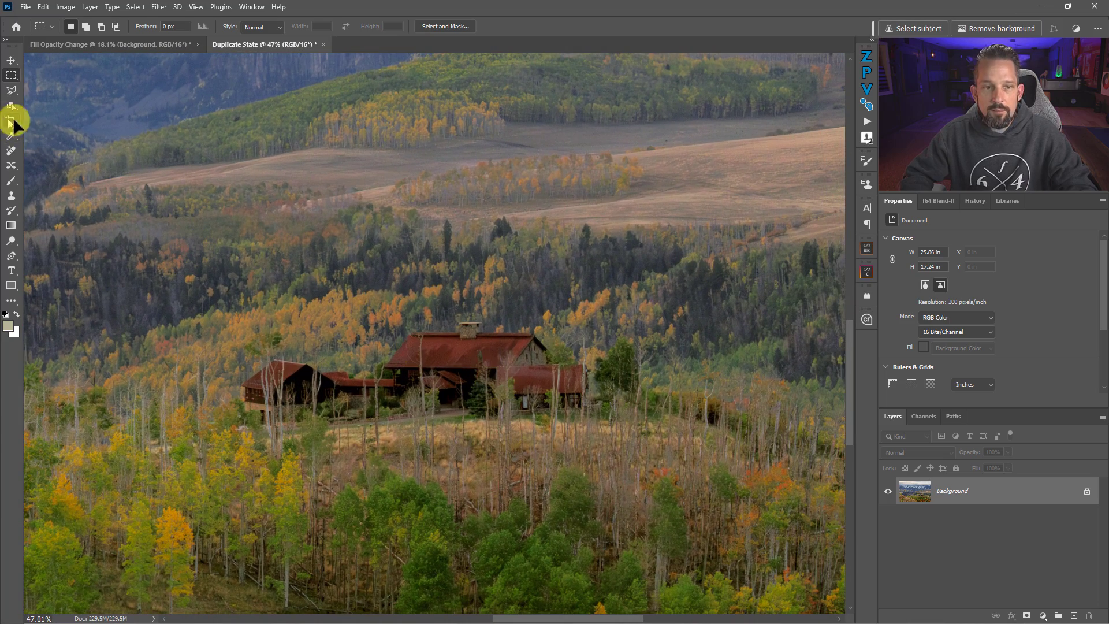
{"action": "left_click", "coordinate": [11, 151]}
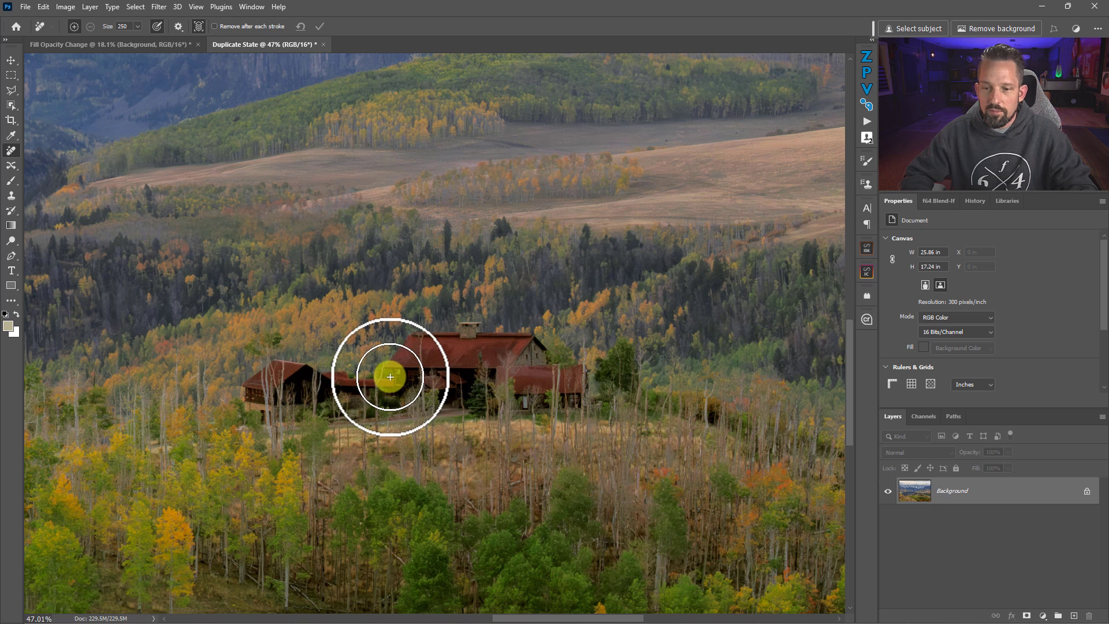
{"action": "key", "text": "bracketleft"}
{"action": "key", "text": "bracketleft"}
{"action": "key", "text": "bracketleft"}
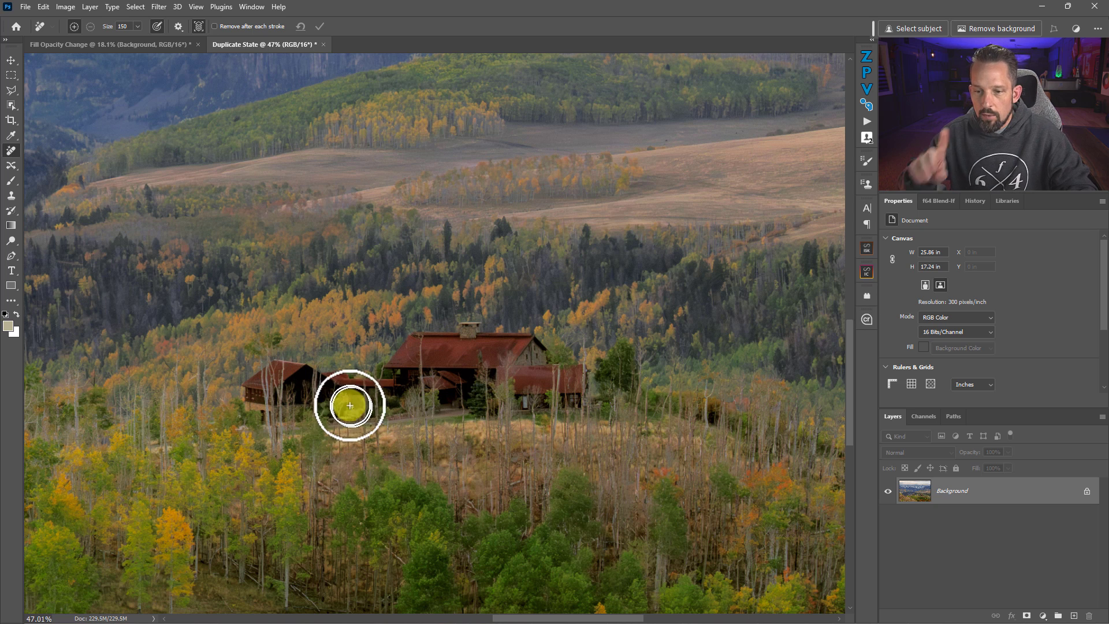
{"action": "mouse_move", "coordinate": [272, 414]}
{"action": "left_mouse_down"}
{"action": "mouse_move", "coordinate": [259, 383]}
{"action": "mouse_move", "coordinate": [289, 370]}
{"action": "mouse_move", "coordinate": [282, 425]}
{"action": "mouse_move", "coordinate": [302, 379]}
{"action": "mouse_move", "coordinate": [351, 375]}
{"action": "mouse_move", "coordinate": [325, 401]}
{"action": "mouse_move", "coordinate": [376, 395]}
{"action": "mouse_move", "coordinate": [408, 344]}
{"action": "mouse_move", "coordinate": [428, 338]}
{"action": "mouse_move", "coordinate": [420, 372]}
{"action": "mouse_move", "coordinate": [436, 397]}
{"action": "mouse_move", "coordinate": [478, 385]}
{"action": "mouse_move", "coordinate": [520, 387]}
{"action": "mouse_move", "coordinate": [499, 398]}
{"action": "mouse_move", "coordinate": [560, 395]}
{"action": "mouse_move", "coordinate": [580, 384]}
{"action": "mouse_move", "coordinate": [527, 367]}
{"action": "mouse_move", "coordinate": [526, 346]}
{"action": "mouse_move", "coordinate": [460, 364]}
{"action": "mouse_move", "coordinate": [465, 343]}
{"action": "mouse_move", "coordinate": [488, 338]}
{"action": "mouse_move", "coordinate": [422, 353]}
{"action": "mouse_move", "coordinate": [488, 399]}
{"action": "mouse_move", "coordinate": [295, 416]}
{"action": "mouse_move", "coordinate": [492, 399]}
{"action": "left_mouse_up"}
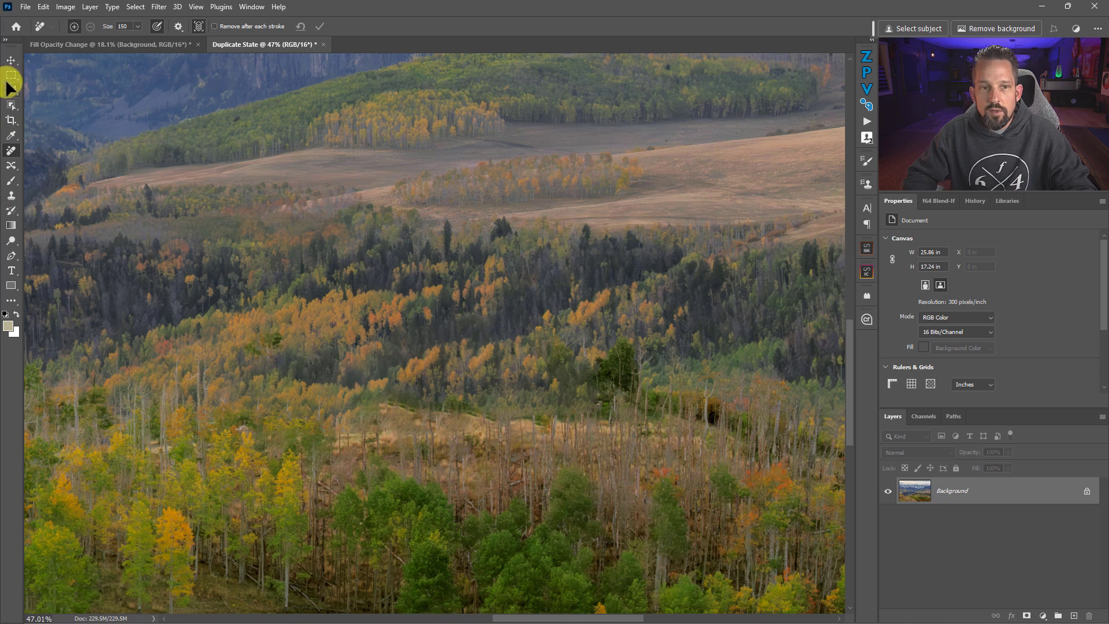
- Outline the cleared hilltop where the house stood with a closed Polygonal Lasso selection reaching from the grass up into the trees
{"action": "left_click", "coordinate": [10, 91]}
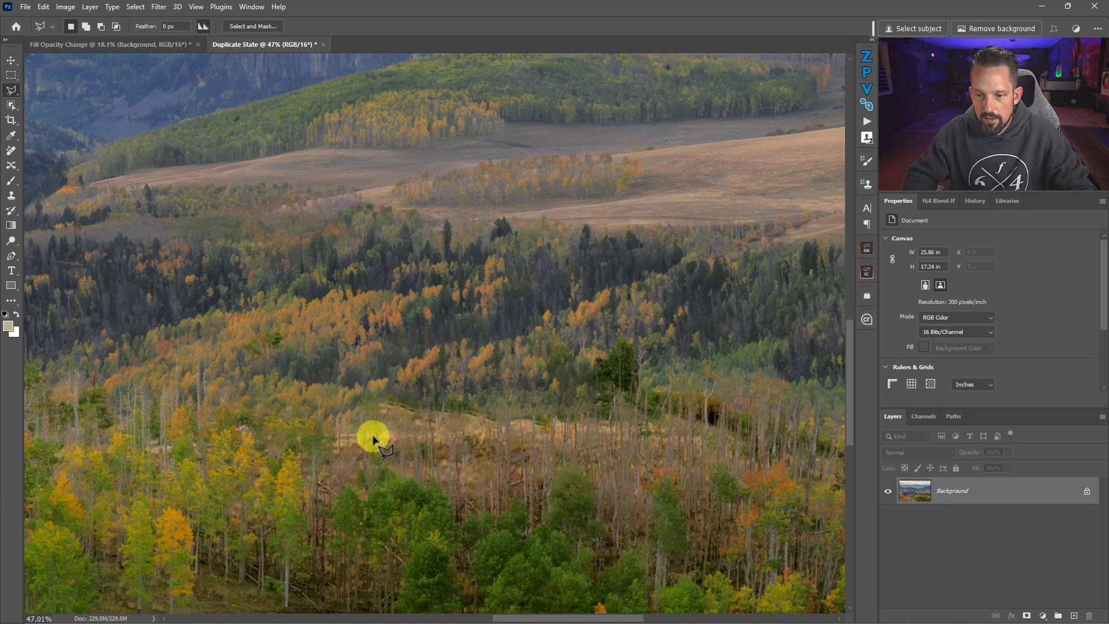
{"action": "left_click_drag", "start_coordinate": [389, 437], "coordinate": [525, 444]}
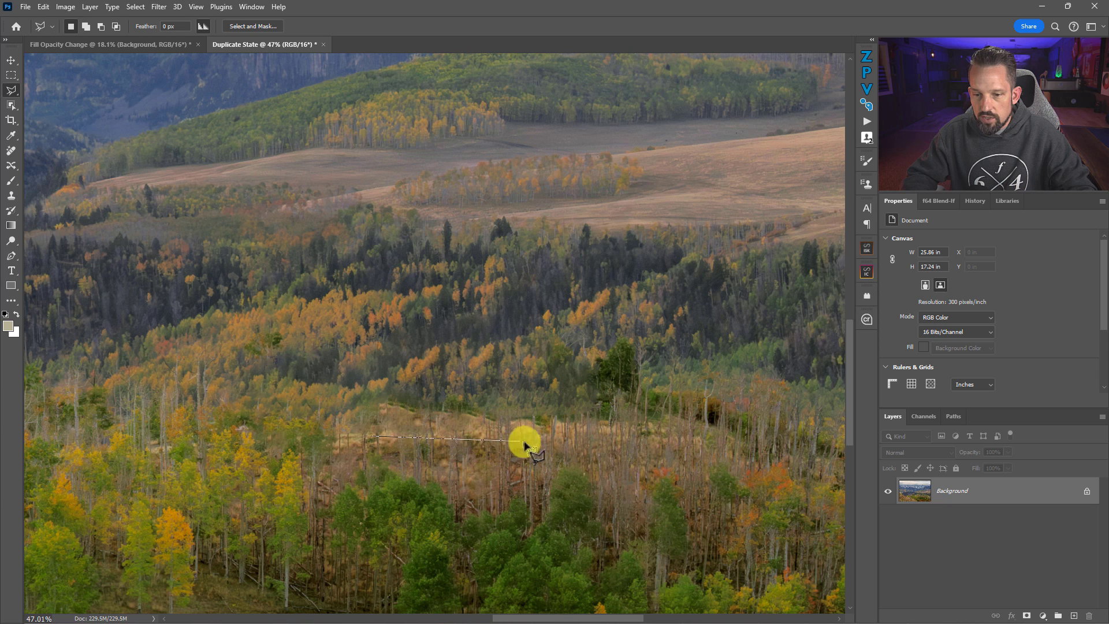
{"action": "left_click", "coordinate": [575, 436]}
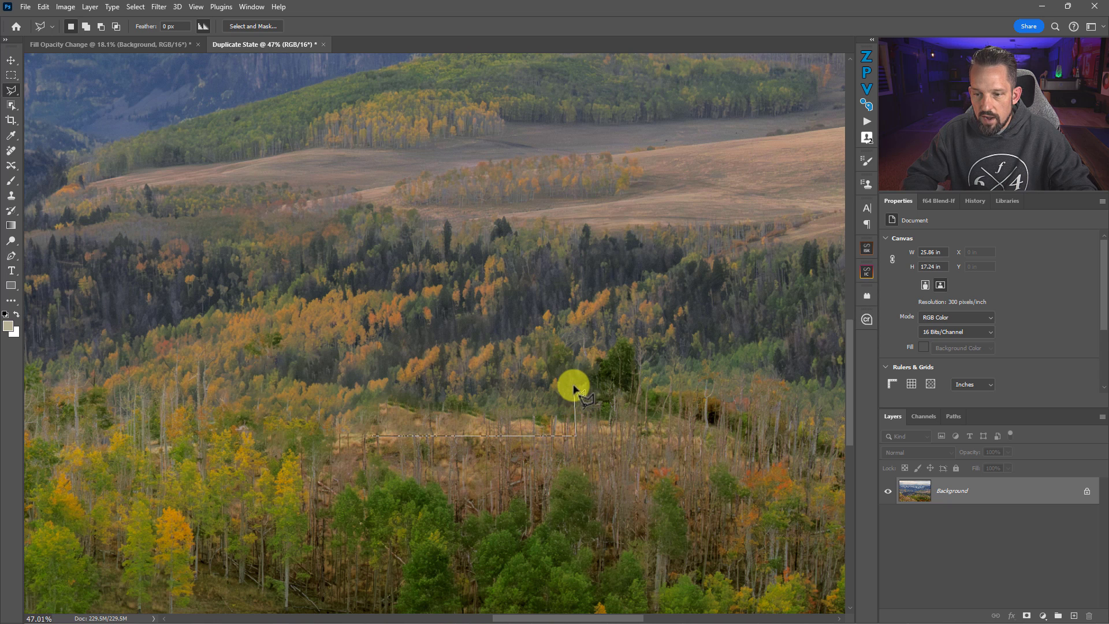
{"action": "left_click", "coordinate": [575, 382]}
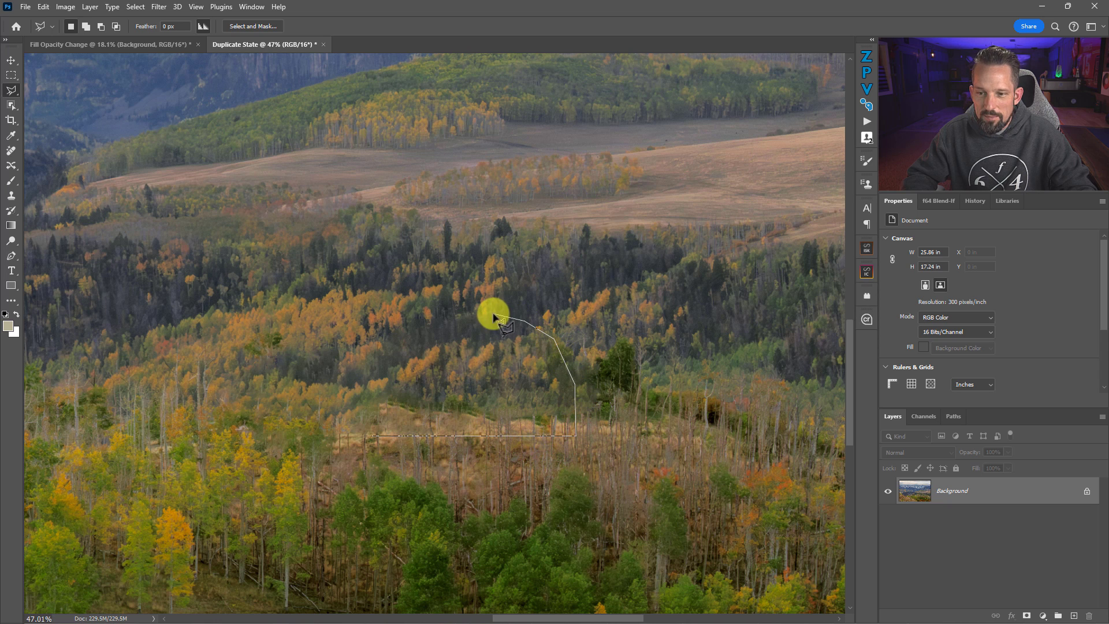
{"action": "left_click", "coordinate": [474, 321]}
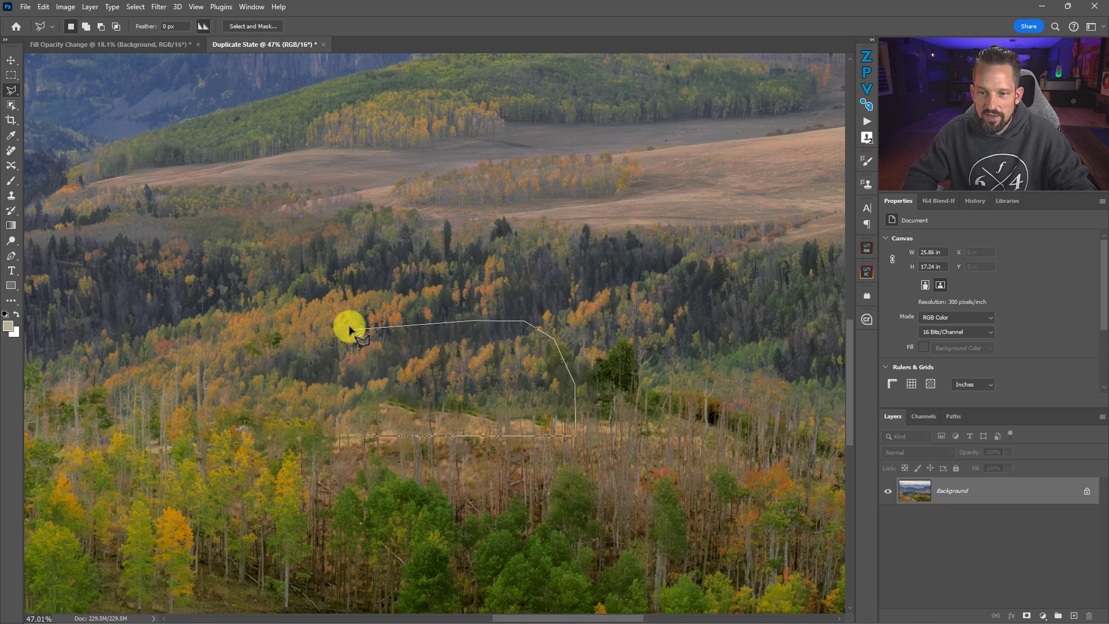
{"action": "left_click", "coordinate": [352, 321]}
{"action": "left_click", "coordinate": [322, 352]}
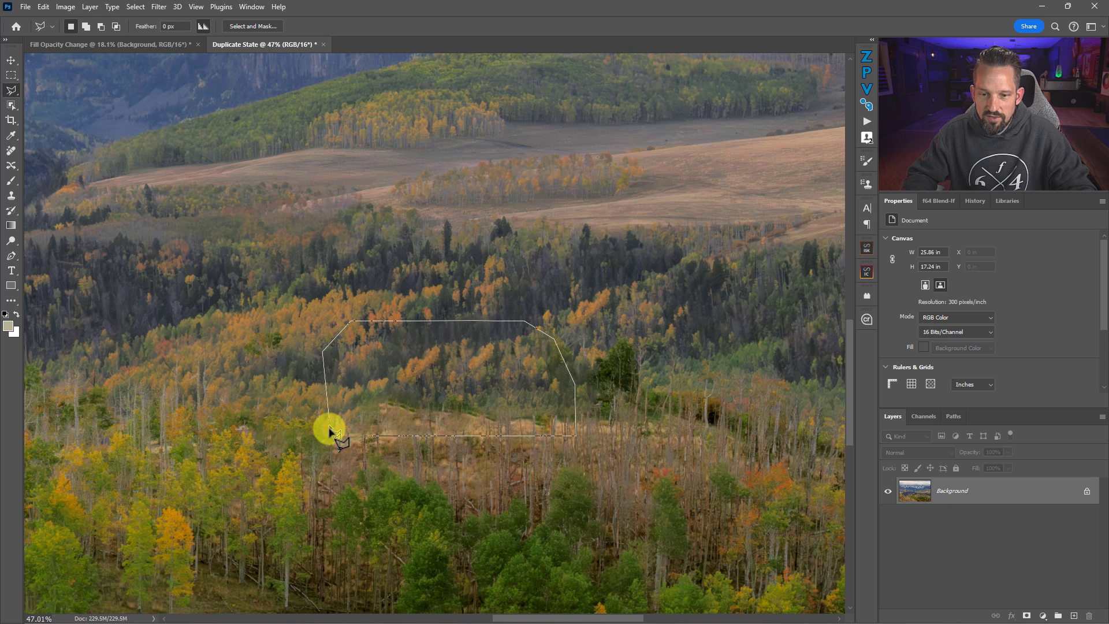
{"action": "left_click", "coordinate": [324, 437]}
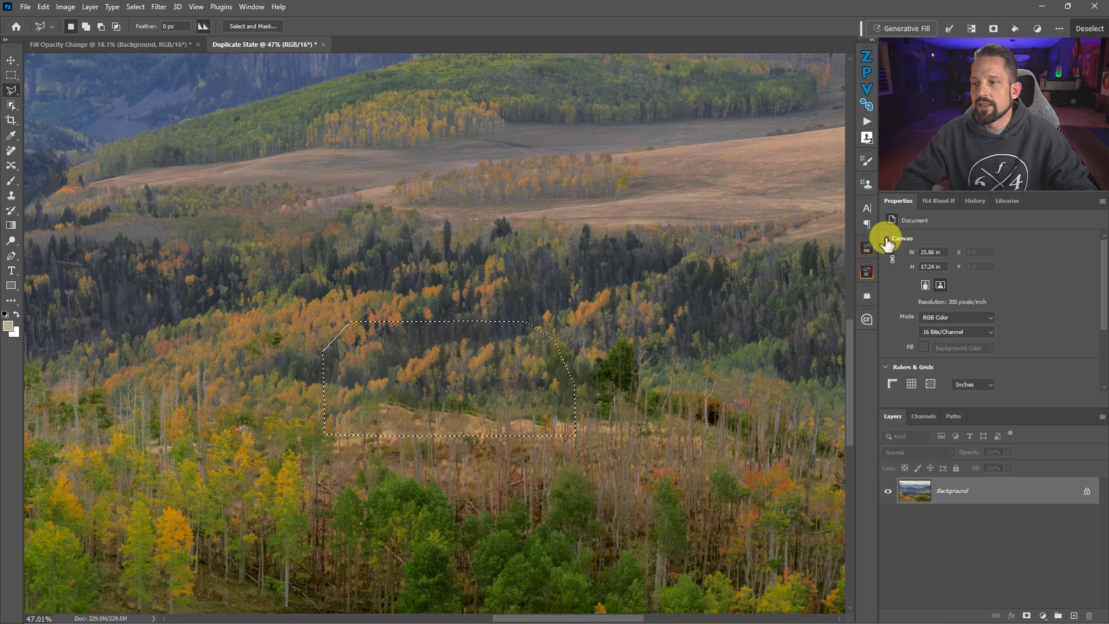
- Fill the selected hilltop area using Generative Fill with the prompt "a rustic log cabin"
{"action": "left_click_drag", "start_coordinate": [860, 28], "coordinate": [428, 21]}
{"action": "left_click", "coordinate": [454, 25]}
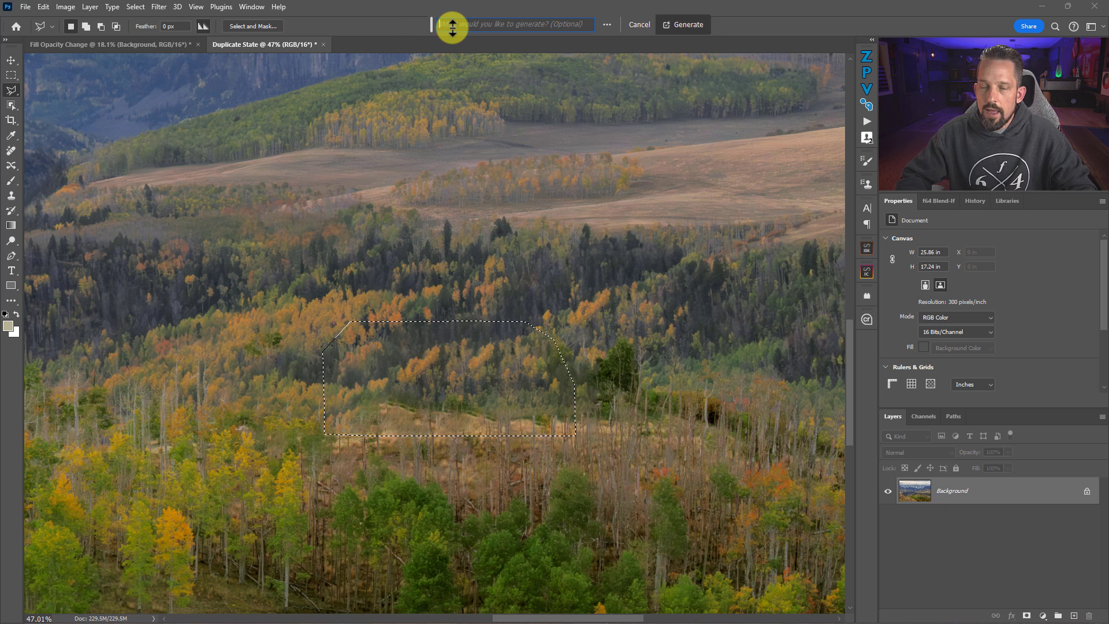
{"action": "type", "text": "a rustic log cabin"}
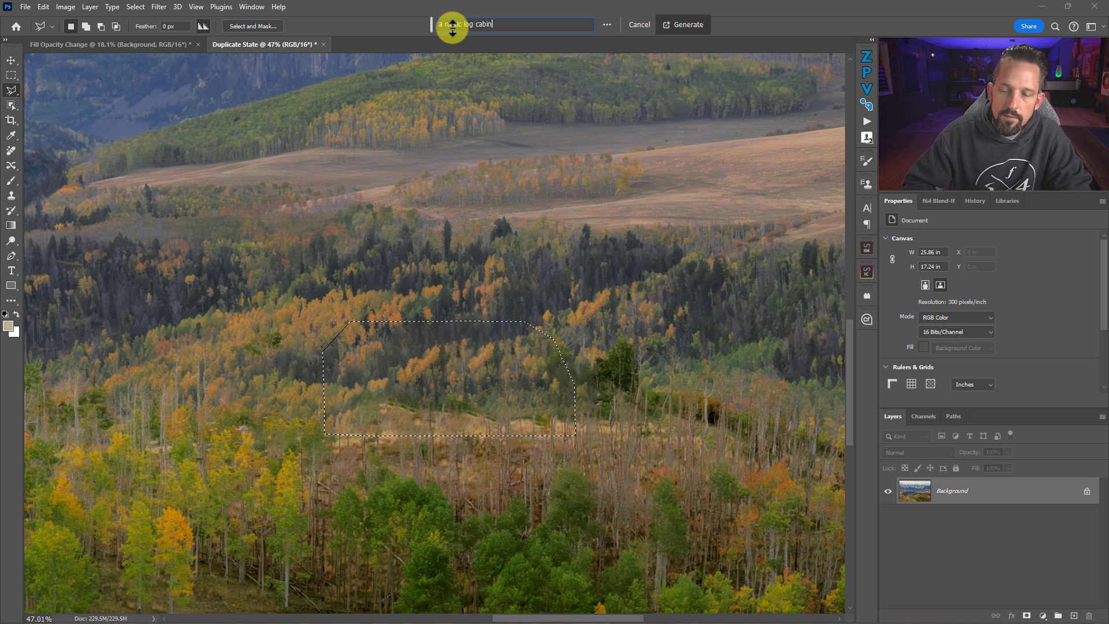
{"action": "key", "text": "Return"}
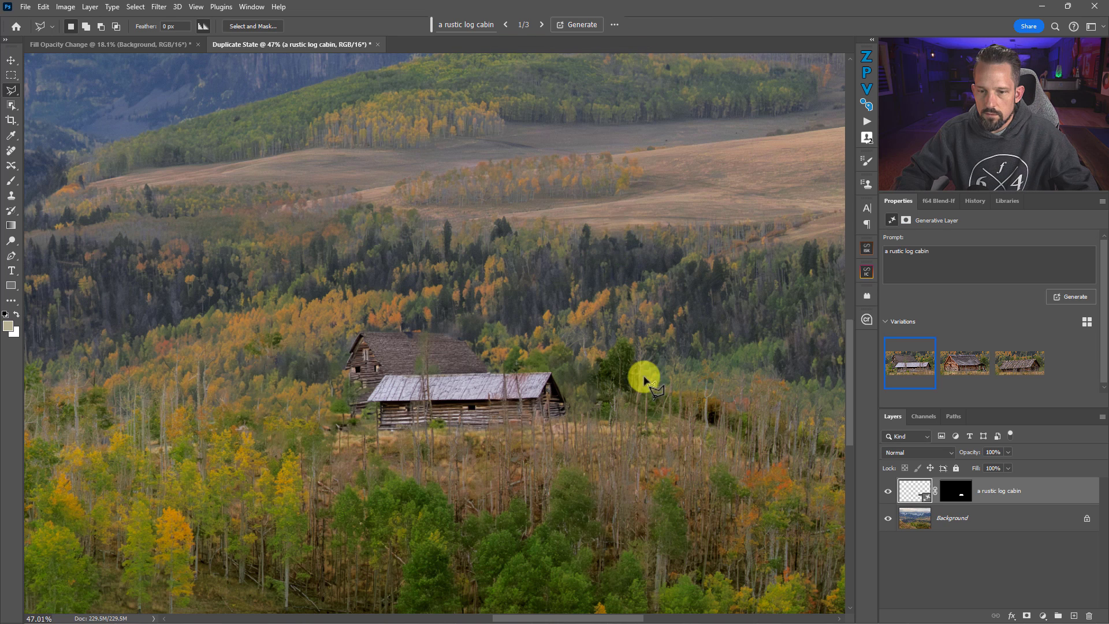
- Compare the second and third generated cabin variations, return to the second, and examine it within the landscape
{"action": "left_click", "coordinate": [962, 372]}
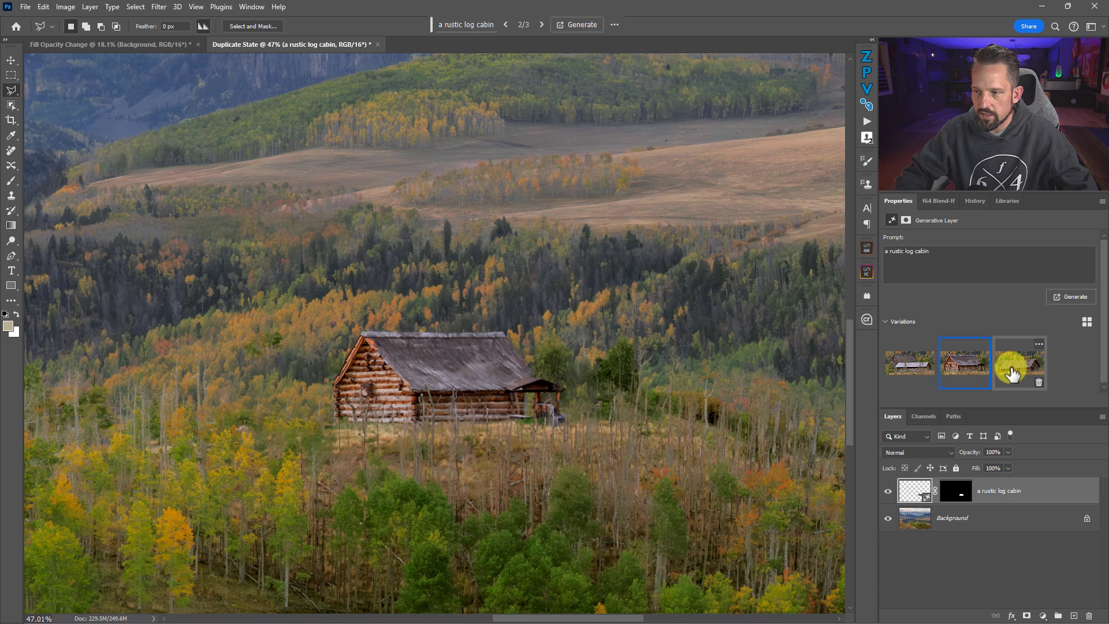
{"action": "left_click", "coordinate": [1013, 374]}
{"action": "left_click", "coordinate": [962, 368]}
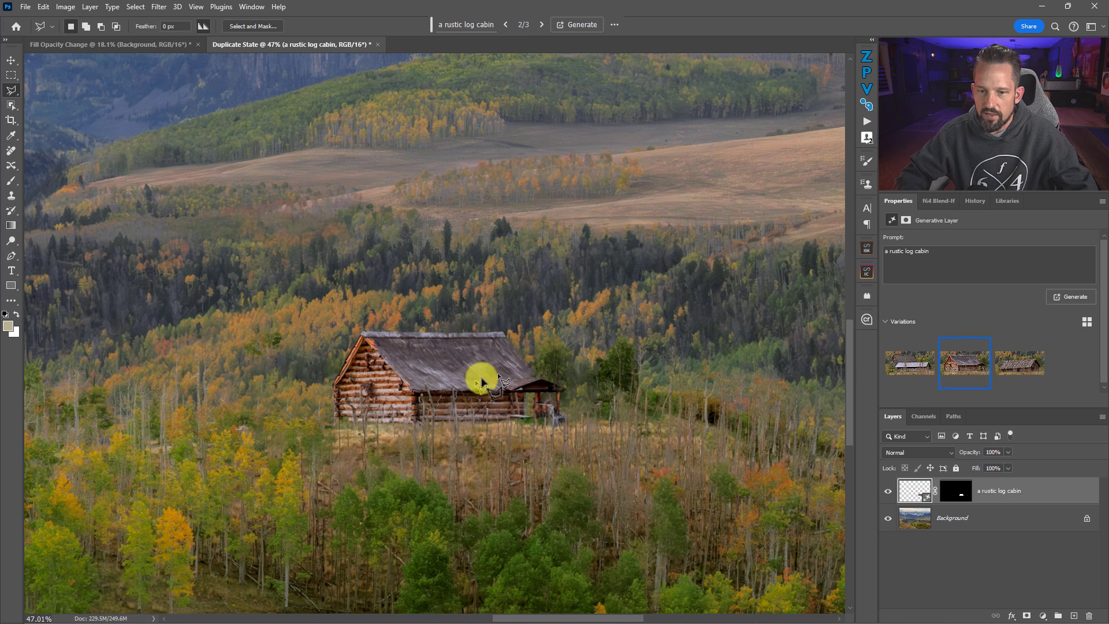
{"action": "left_click_drag", "start_coordinate": [448, 376], "coordinate": [476, 349]}
{"action": "left_click_drag", "start_coordinate": [539, 370], "coordinate": [497, 360]}
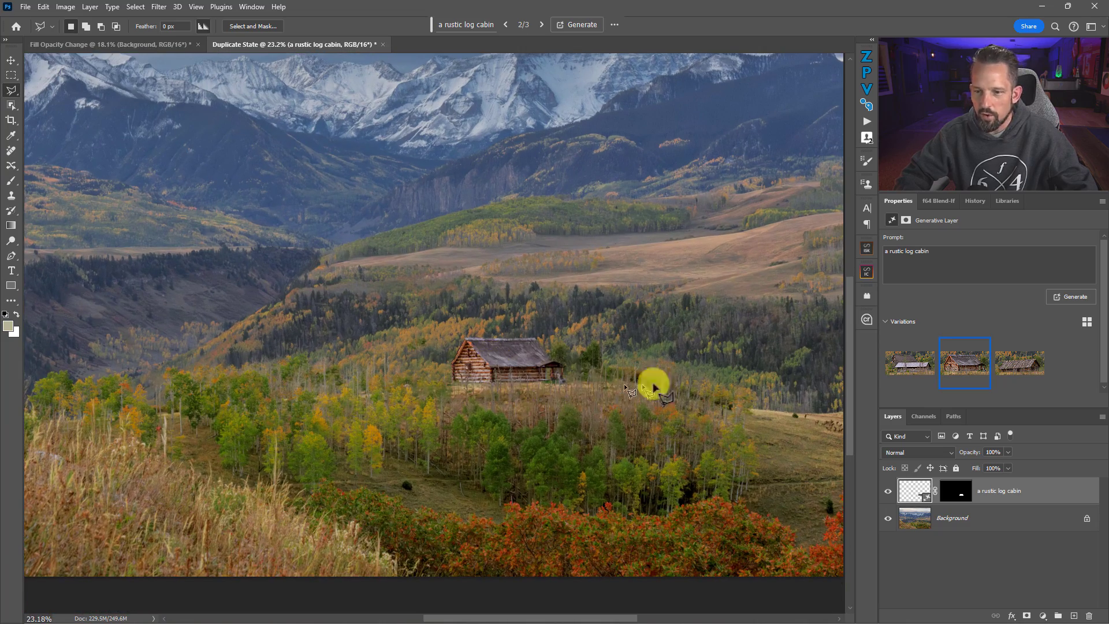
- Generate another set of rustic log cabin variations, choose the third one, and inspect its detail up close
{"action": "left_click", "coordinate": [1076, 296]}
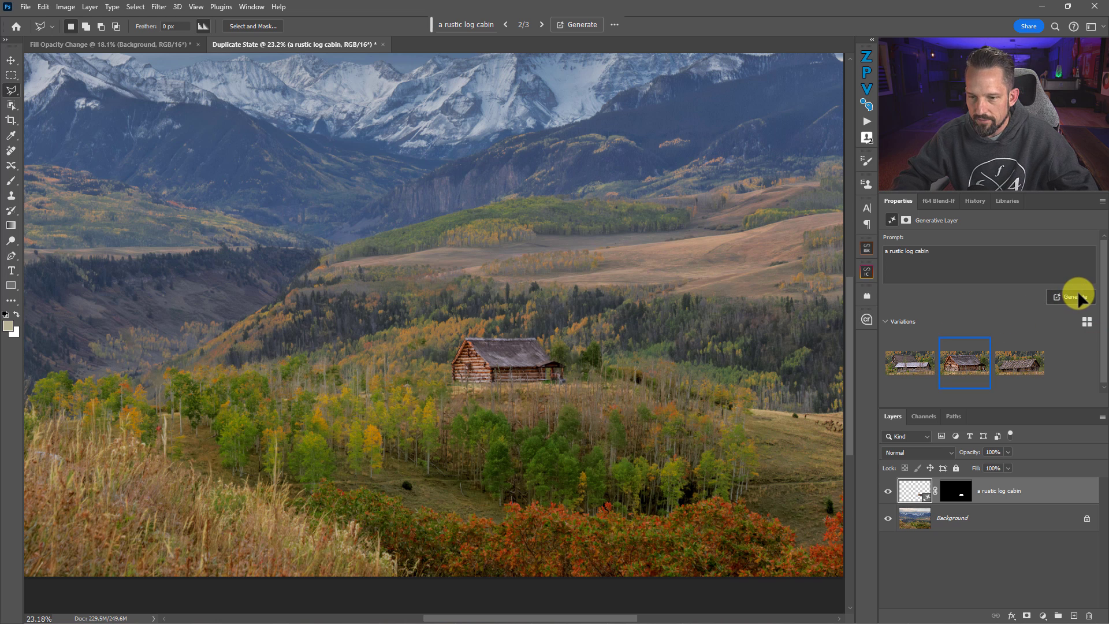
{"action": "left_click", "coordinate": [955, 362]}
{"action": "left_click", "coordinate": [1019, 367]}
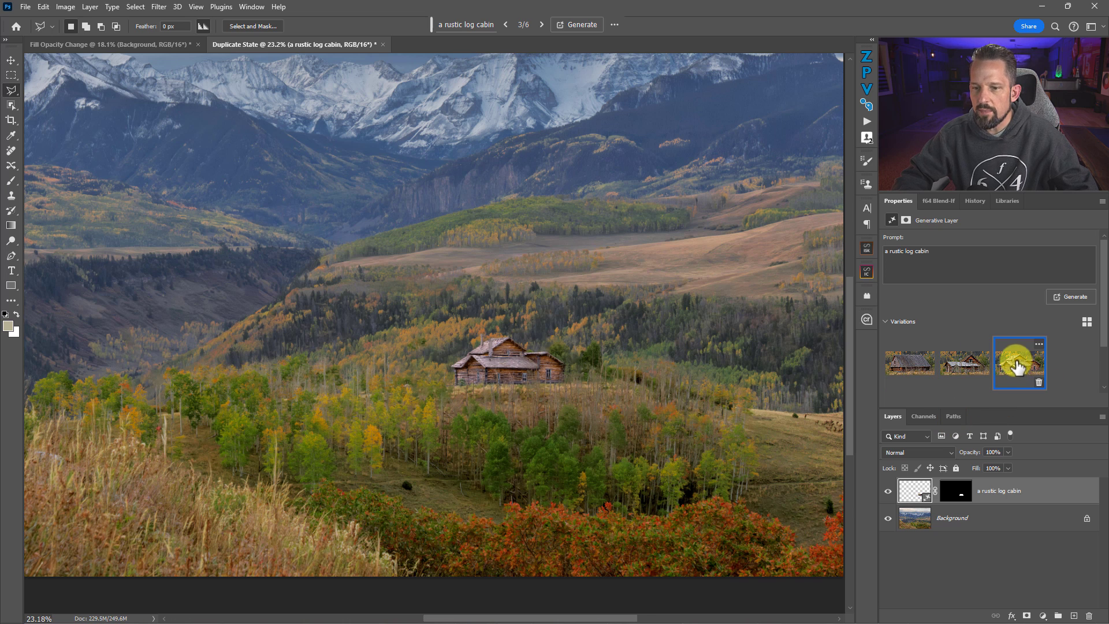
{"action": "left_click_drag", "start_coordinate": [471, 362], "coordinate": [607, 373]}
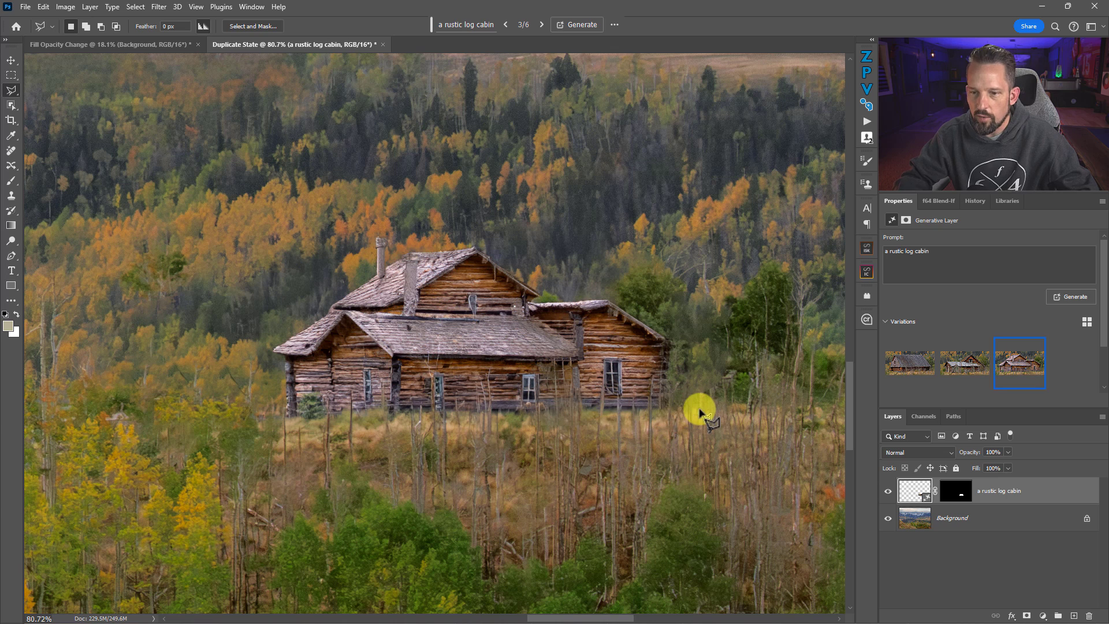
{"action": "scroll", "coordinate": [700, 412], "scroll_direction": "down", "scroll_amount": 2}
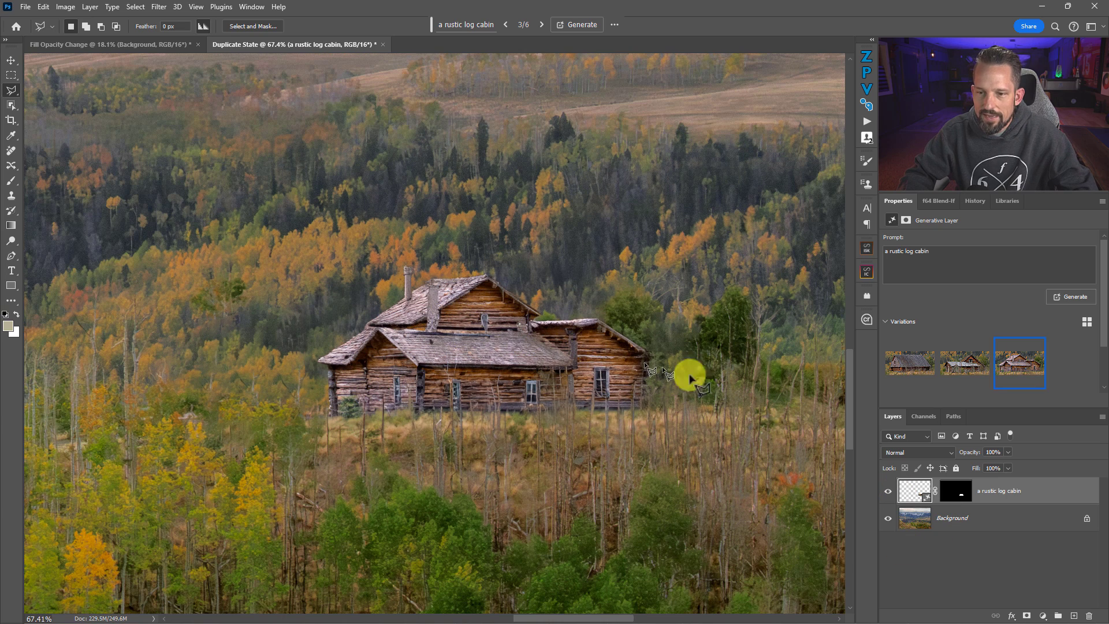
- Stamp all visible layers into a merged layer and copy a rectangle of about 3.74 × 2.13 in around the cabin to its own layer
{"action": "key", "text": "ctrl+alt+shift+e"}
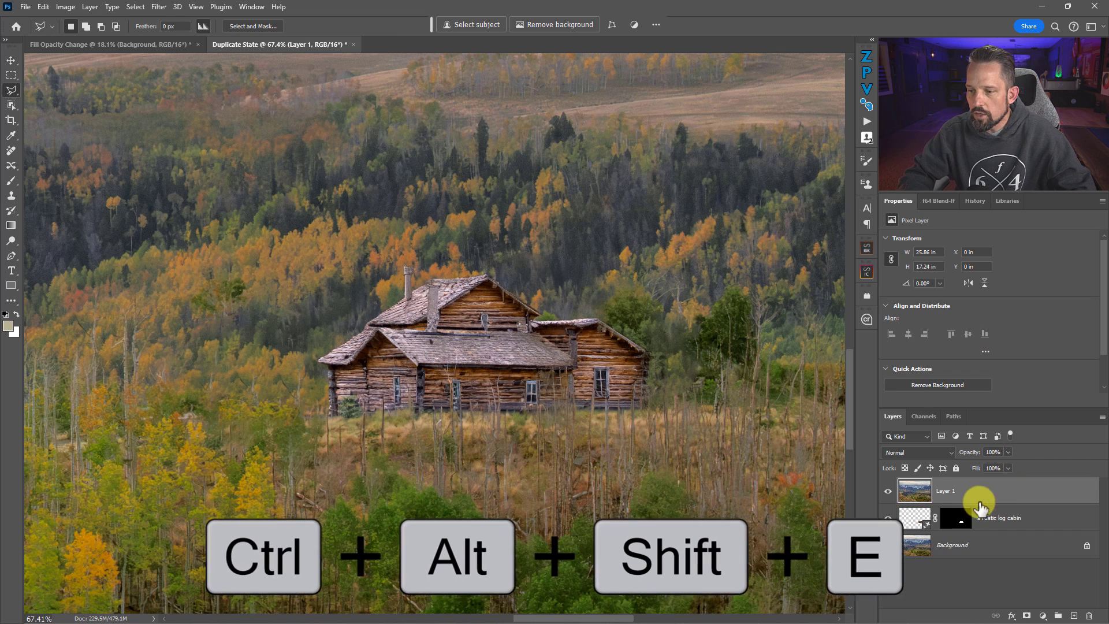
{"action": "left_click", "coordinate": [10, 75]}
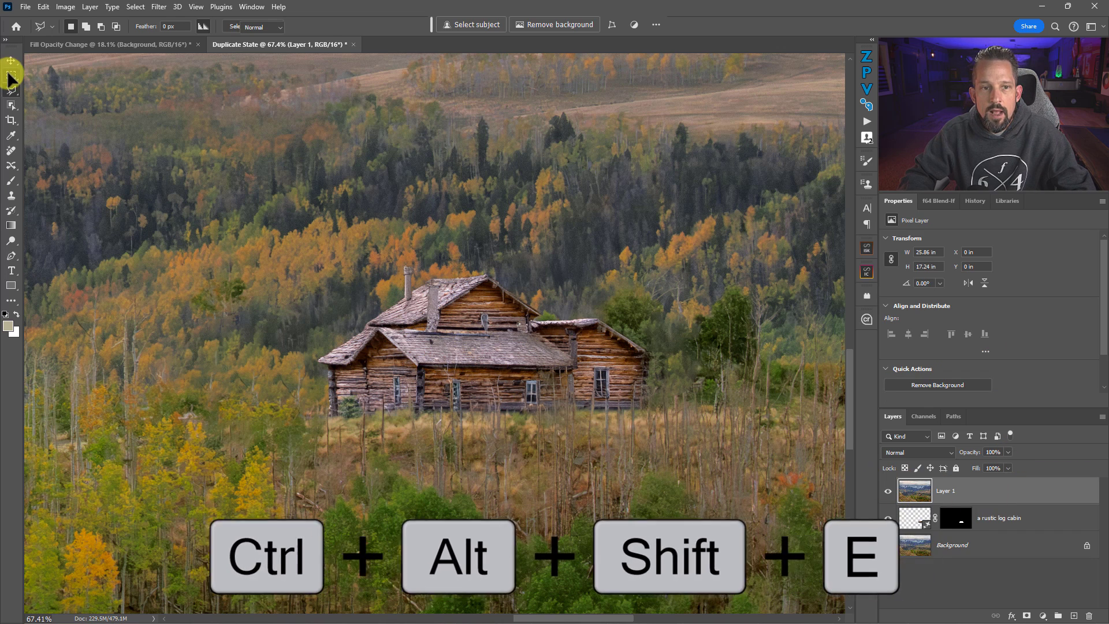
{"action": "left_click_drag", "start_coordinate": [250, 219], "coordinate": [703, 466]}
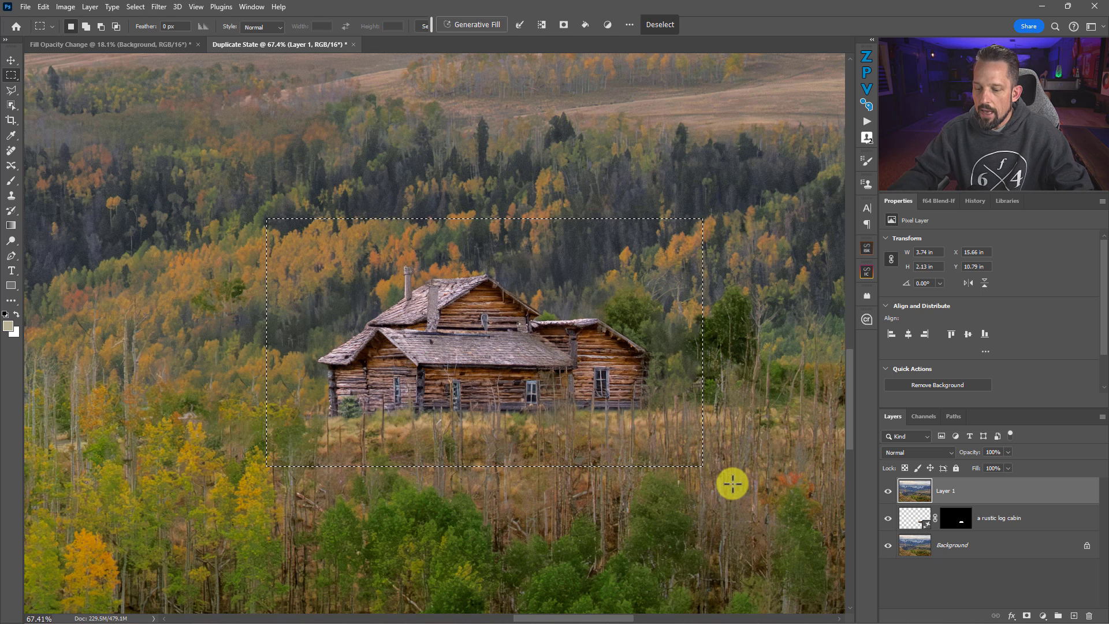
{"action": "key", "text": "ctrl+j"}
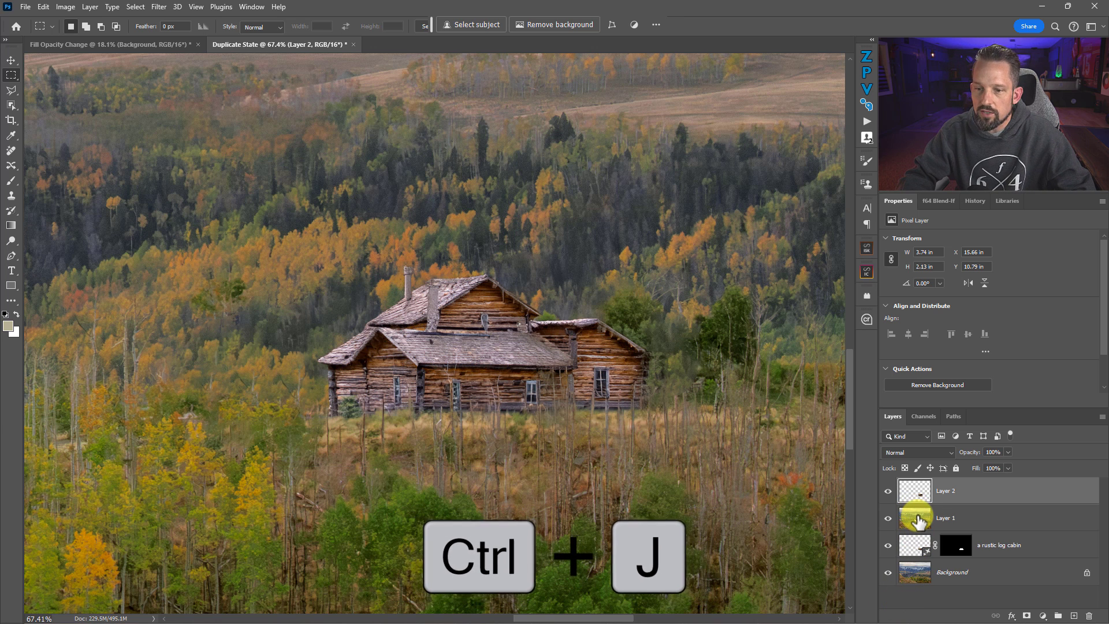
- Delete the merged full-image Layer 1 and toggle the visibility of the remaining cabin layers to check the rectangular cutout
{"action": "left_click", "coordinate": [919, 522]}
{"action": "key", "text": "Delete"}
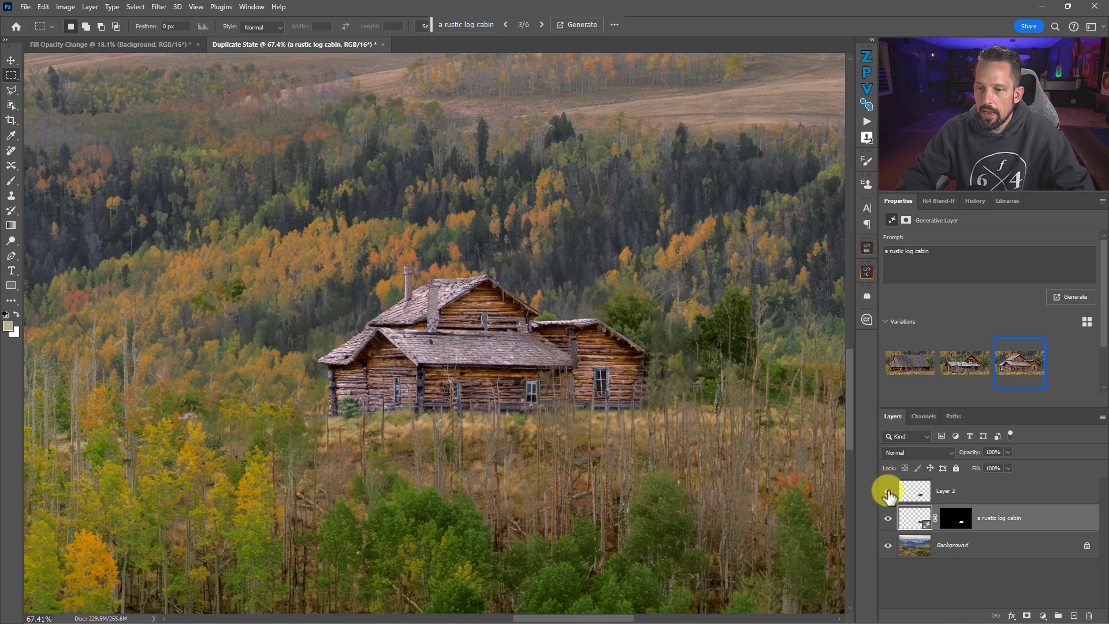
{"action": "left_click", "coordinate": [889, 523]}
{"action": "left_click", "coordinate": [887, 492]}
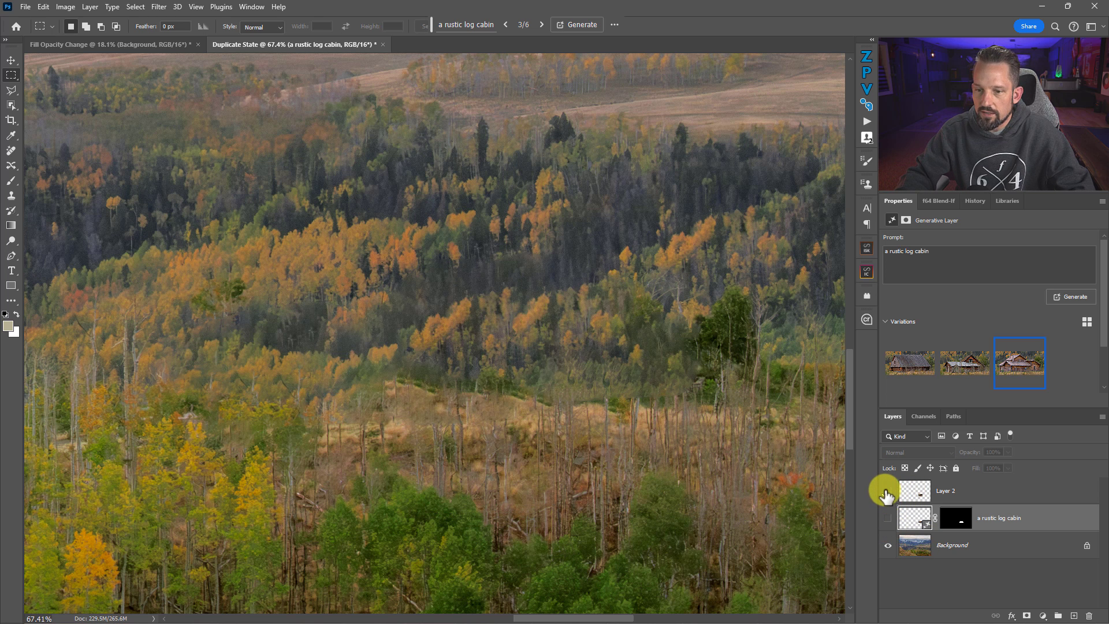
{"action": "left_click", "coordinate": [887, 492]}
{"action": "left_click", "coordinate": [887, 492]}
{"action": "left_click", "coordinate": [887, 492]}
- Copy the rectangular cabin cutout from Layer 2 into a new 1123 × 639 px document and merge it into the background
{"action": "left_click", "coordinate": [916, 494]}
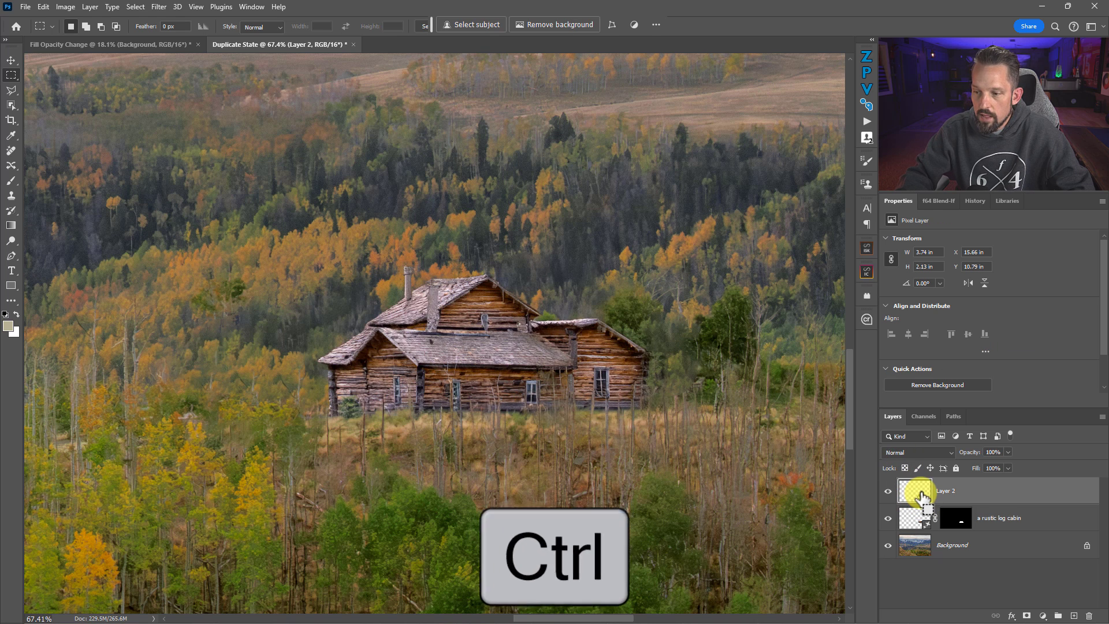
{"action": "left_click", "coordinate": [919, 493], "text": "ctrl"}
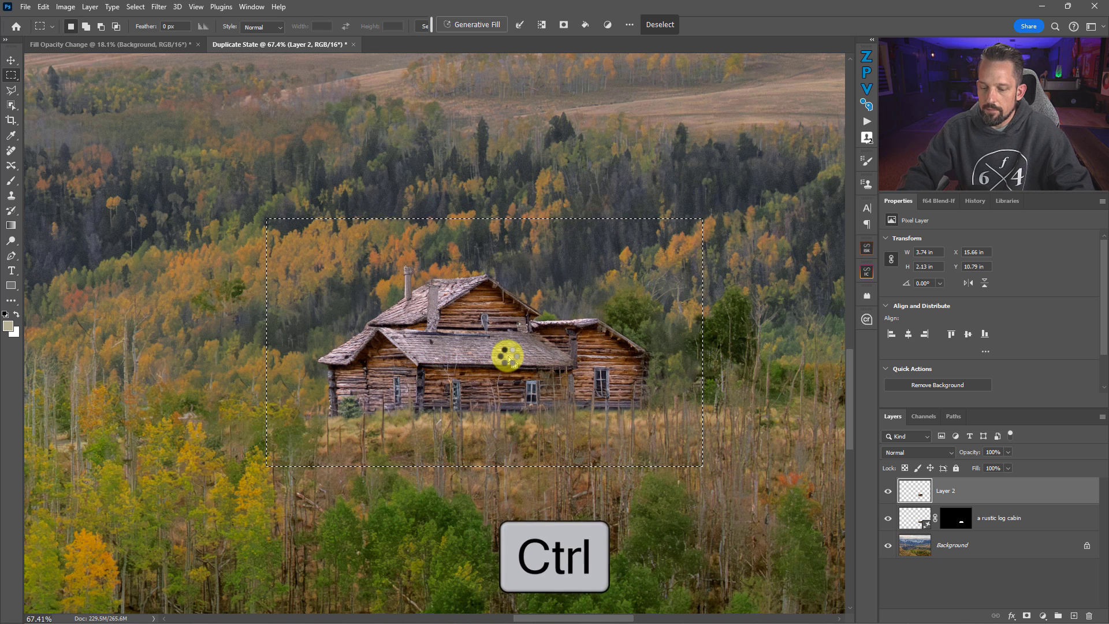
{"action": "key", "text": "ctrl+c"}
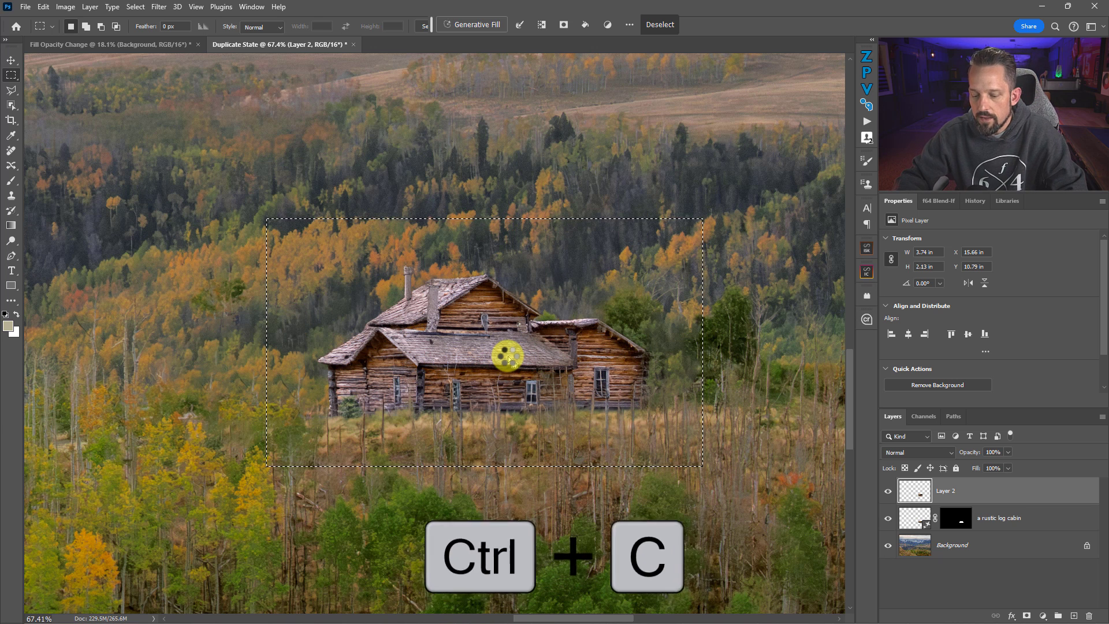
{"action": "key", "text": "ctrl+n"}
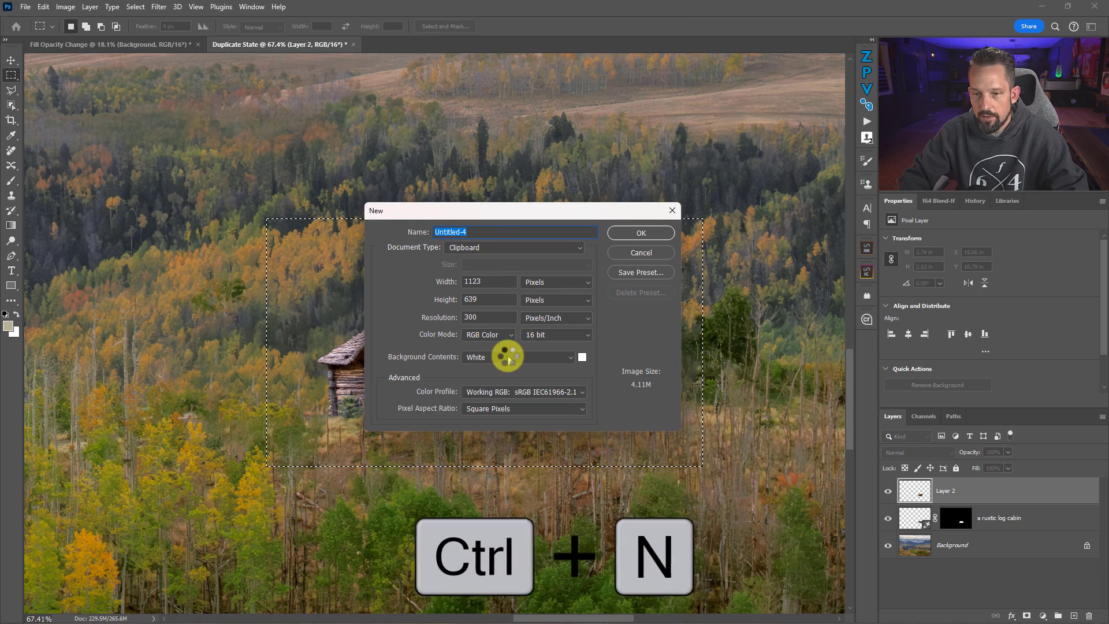
{"action": "key", "text": "Return"}
{"action": "key", "text": "ctrl+v"}
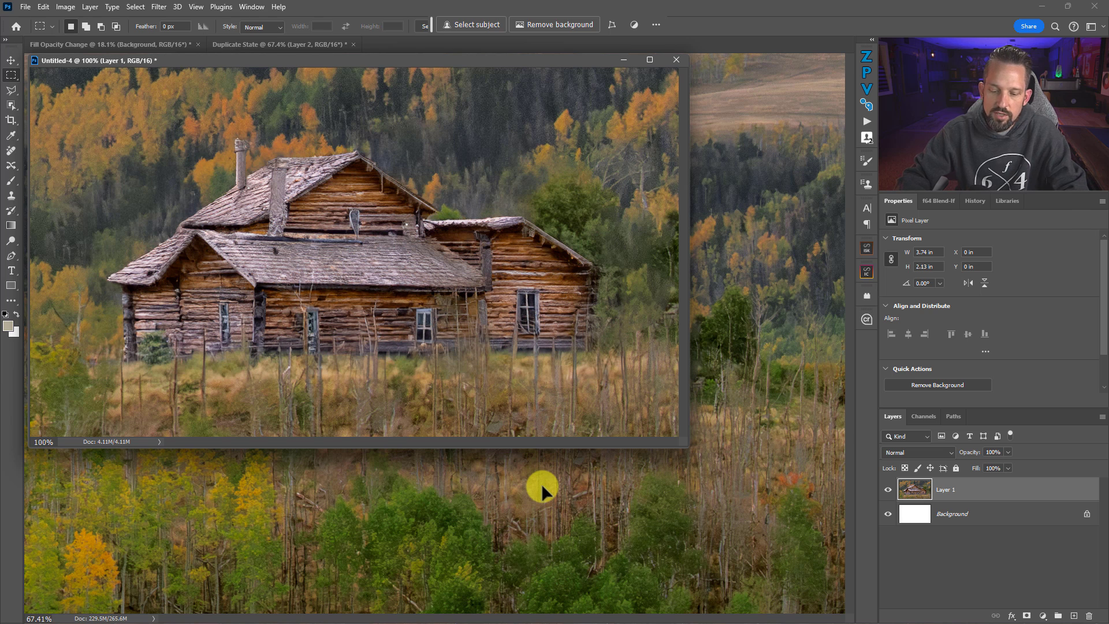
{"action": "key", "text": "ctrl+e"}
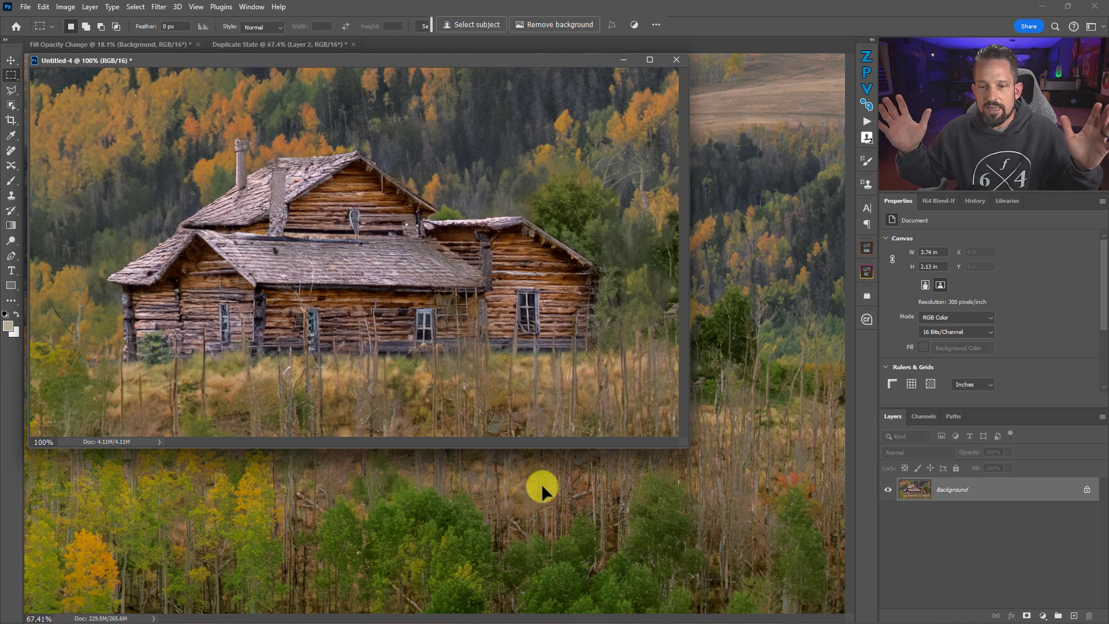
- Save the new cabin document as a JPEG named Cabin in the Gen Fill + Magnific folder
{"action": "left_click", "coordinate": [28, 7]}
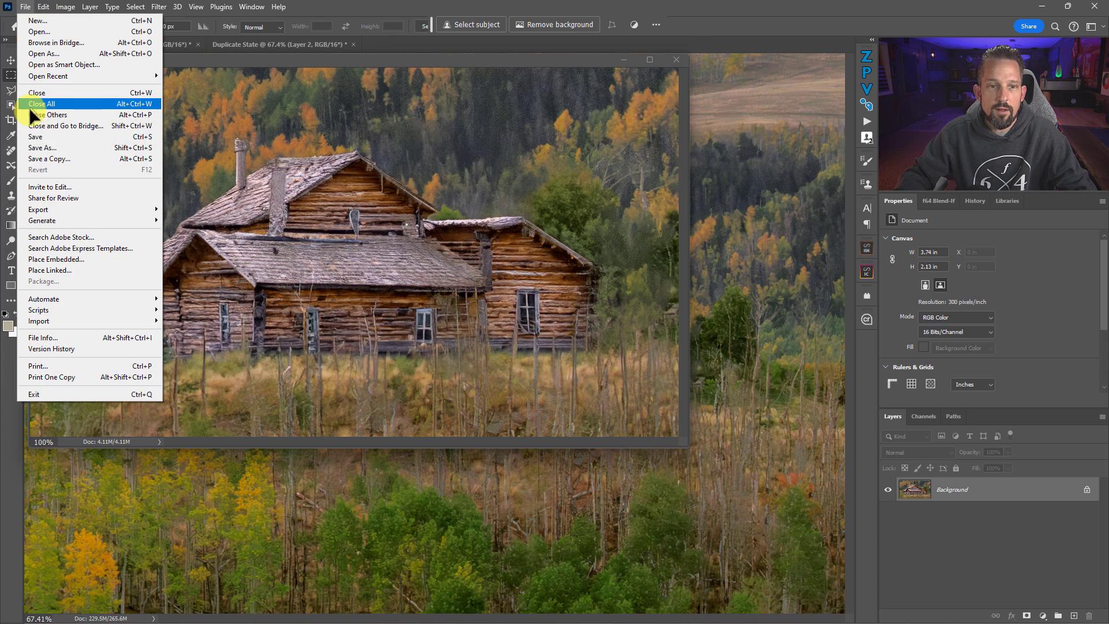
{"action": "left_click", "coordinate": [41, 146]}
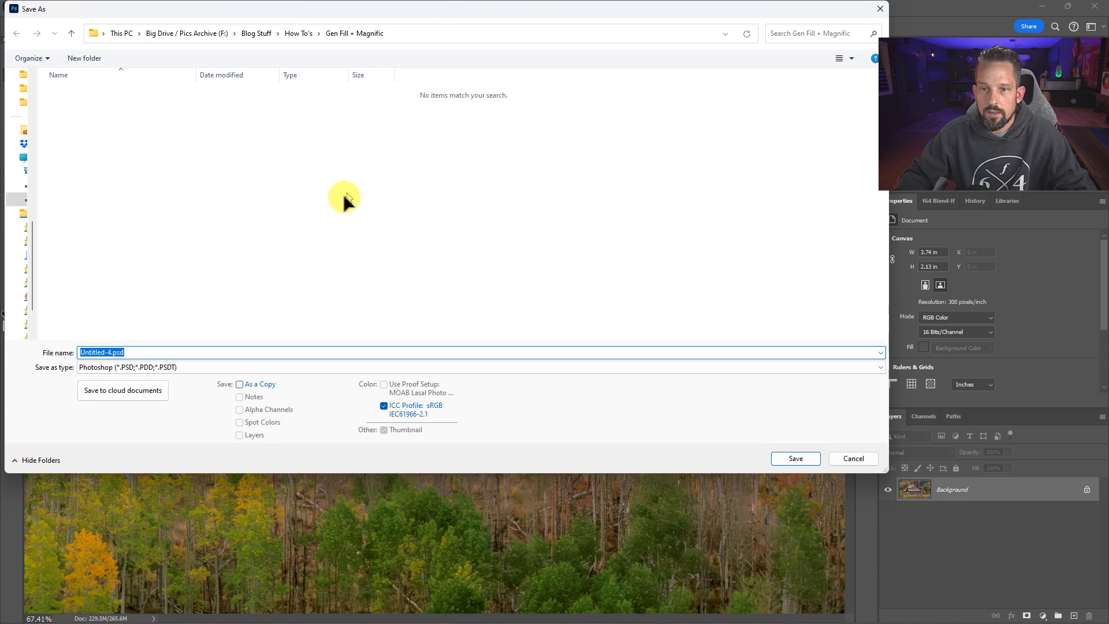
{"action": "left_click", "coordinate": [136, 365]}
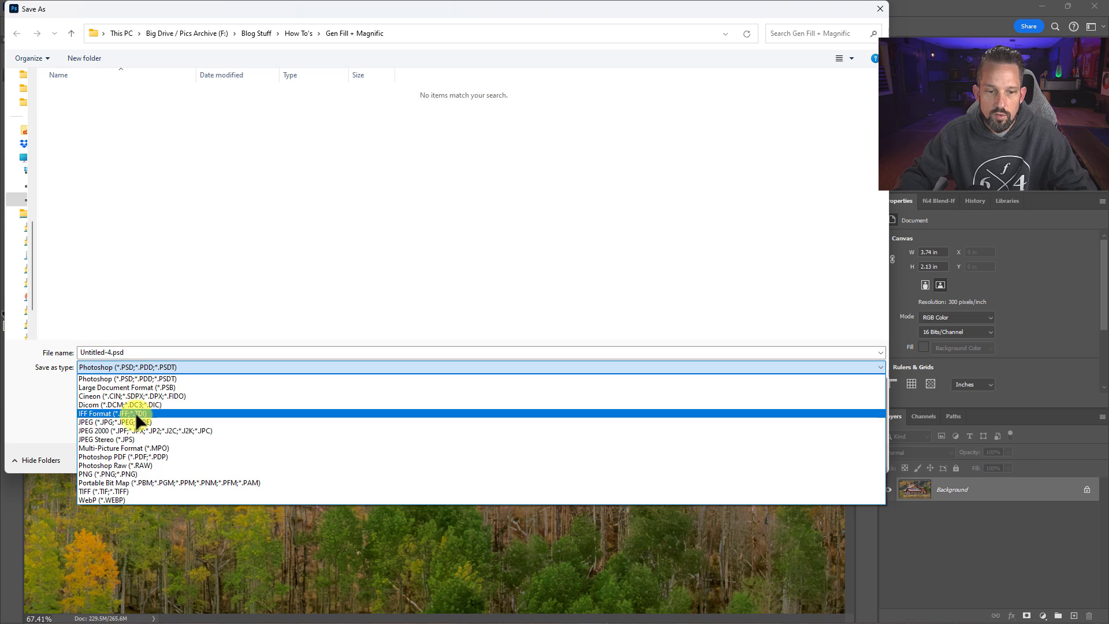
{"action": "left_click", "coordinate": [133, 420]}
{"action": "double_click", "coordinate": [130, 347]}
{"action": "type", "text": "Ca"}
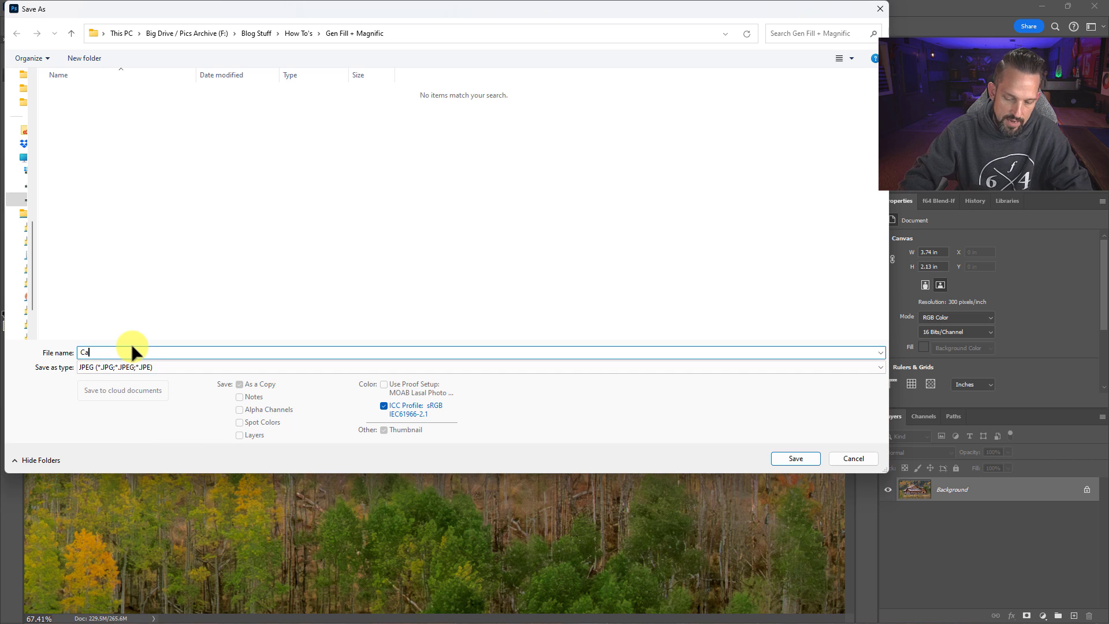
{"action": "type", "text": "bin"}
{"action": "key", "text": "Return"}
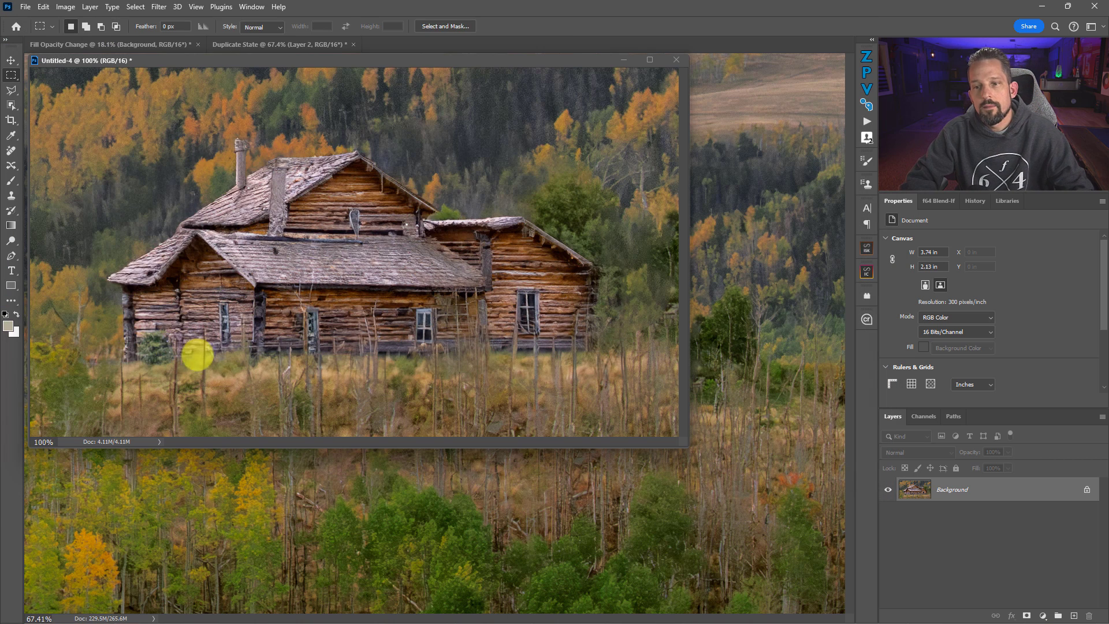
{"action": "key", "text": "Return"}
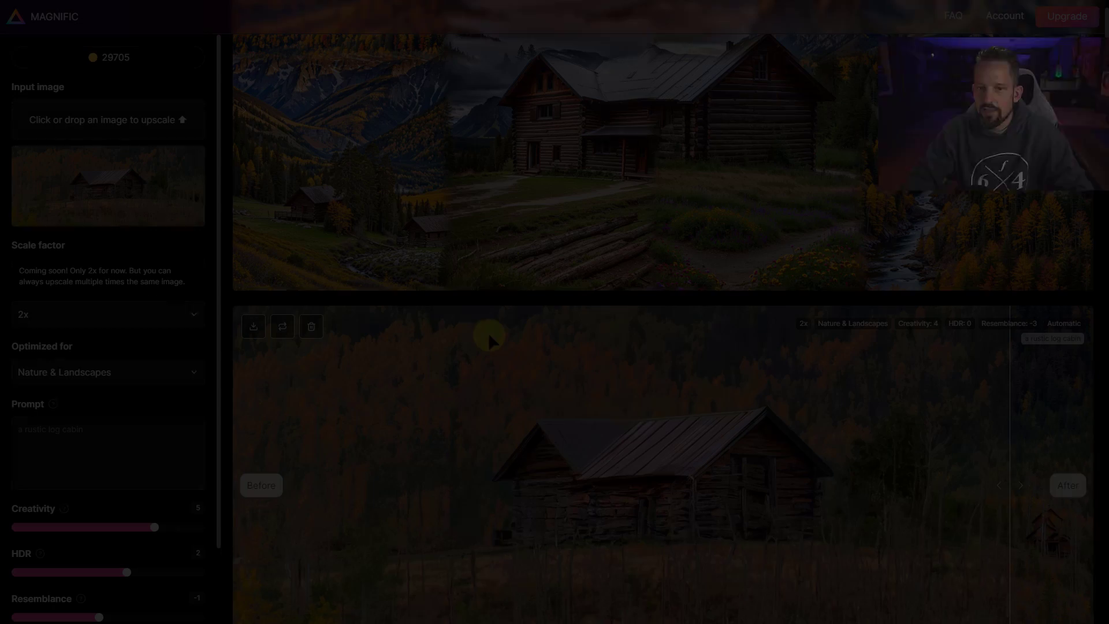
- Switch to Magnific and compare the before and after views of the two earlier log cabin upscales
{"action": "scroll", "coordinate": [457, 295], "scroll_direction": "down", "scroll_amount": 3}
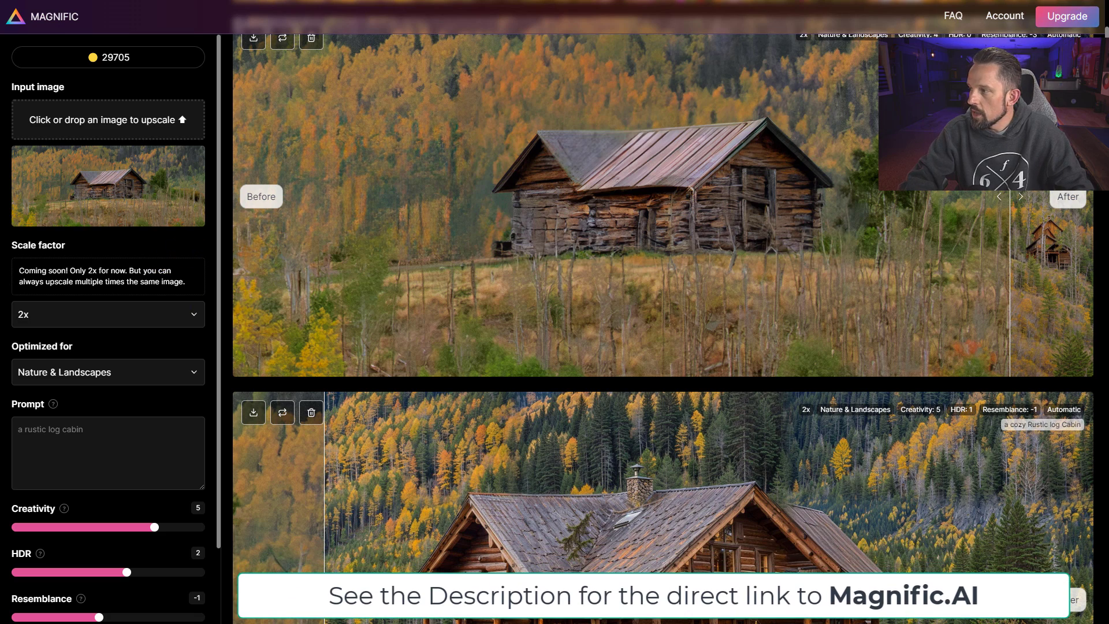
{"action": "scroll", "coordinate": [595, 346], "scroll_direction": "up", "scroll_amount": 1}
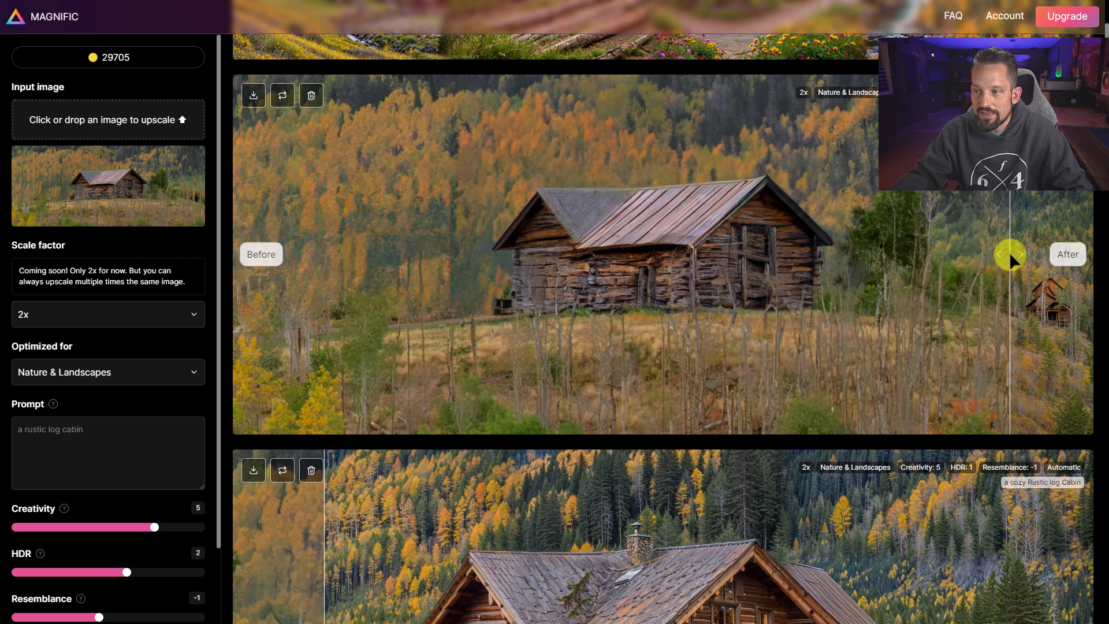
{"action": "left_click_drag", "start_coordinate": [1011, 252], "coordinate": [272, 289]}
{"action": "scroll", "coordinate": [632, 348], "scroll_direction": "down", "scroll_amount": 5}
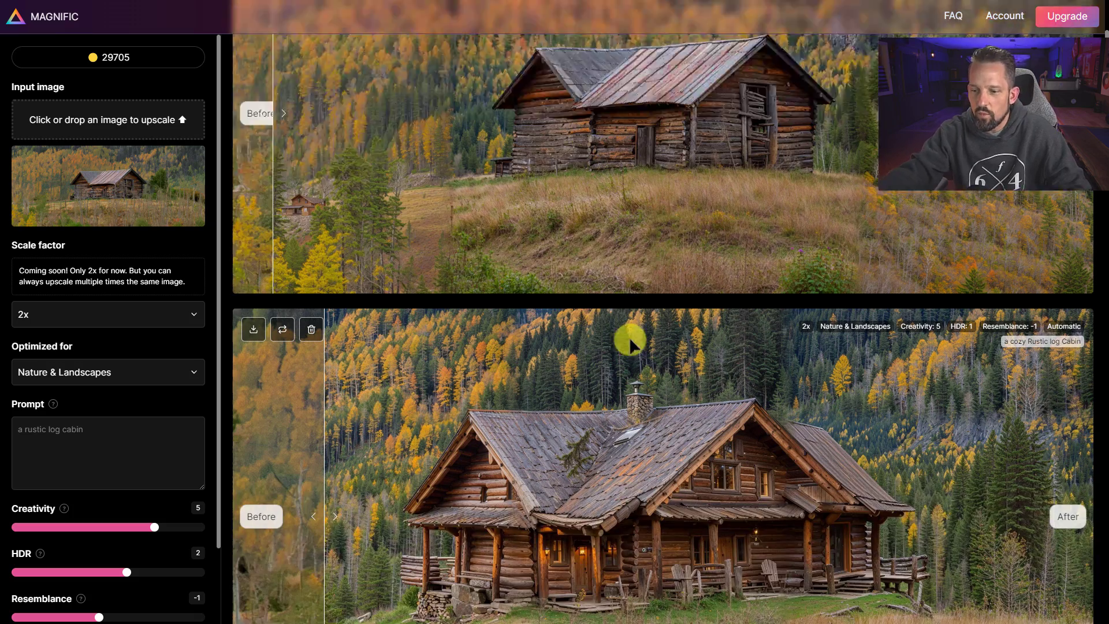
{"action": "left_click_drag", "start_coordinate": [322, 371], "coordinate": [208, 412]}
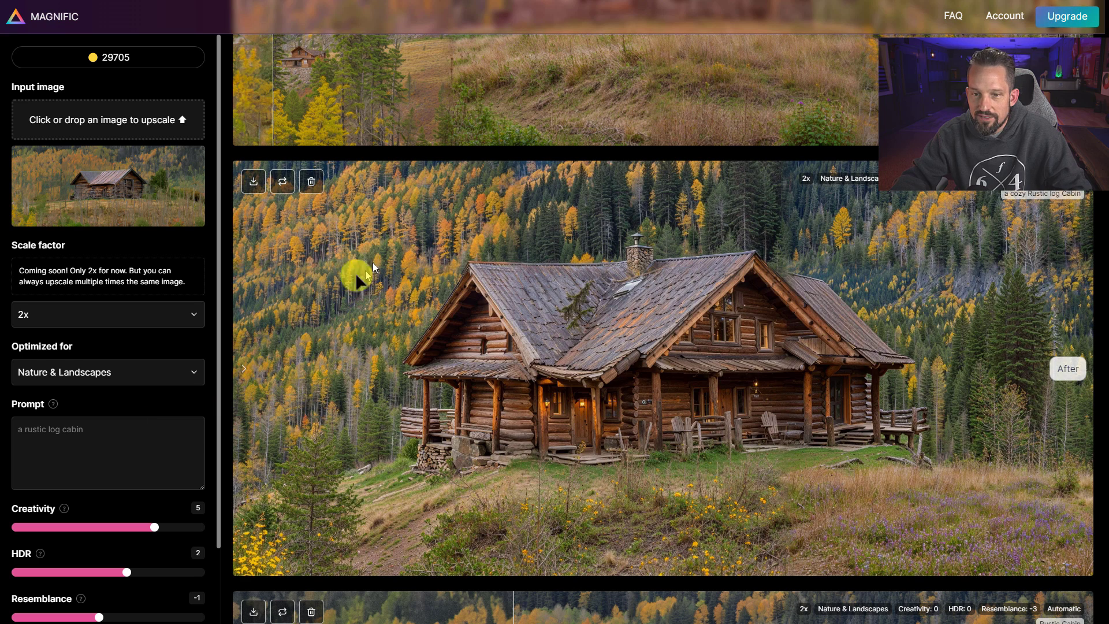
{"action": "left_click_drag", "start_coordinate": [247, 365], "coordinate": [649, 356]}
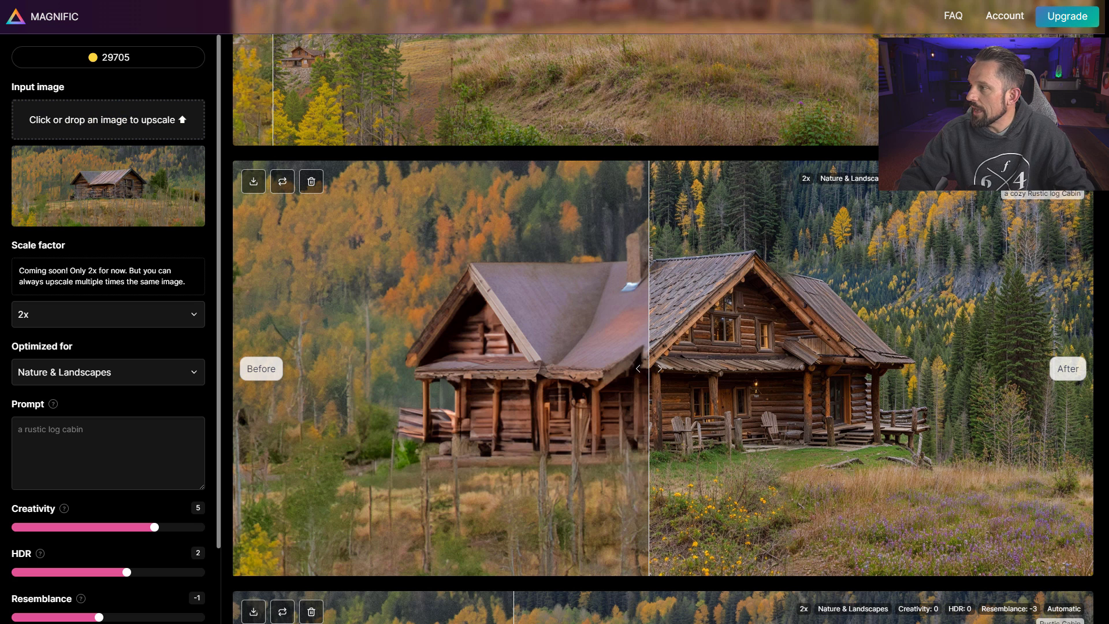
- Load the saved cabin JPEG as the input image and optimize the upscale for Nature & Landscapes
{"action": "left_click_drag", "start_coordinate": [881, 438], "coordinate": [137, 134]}
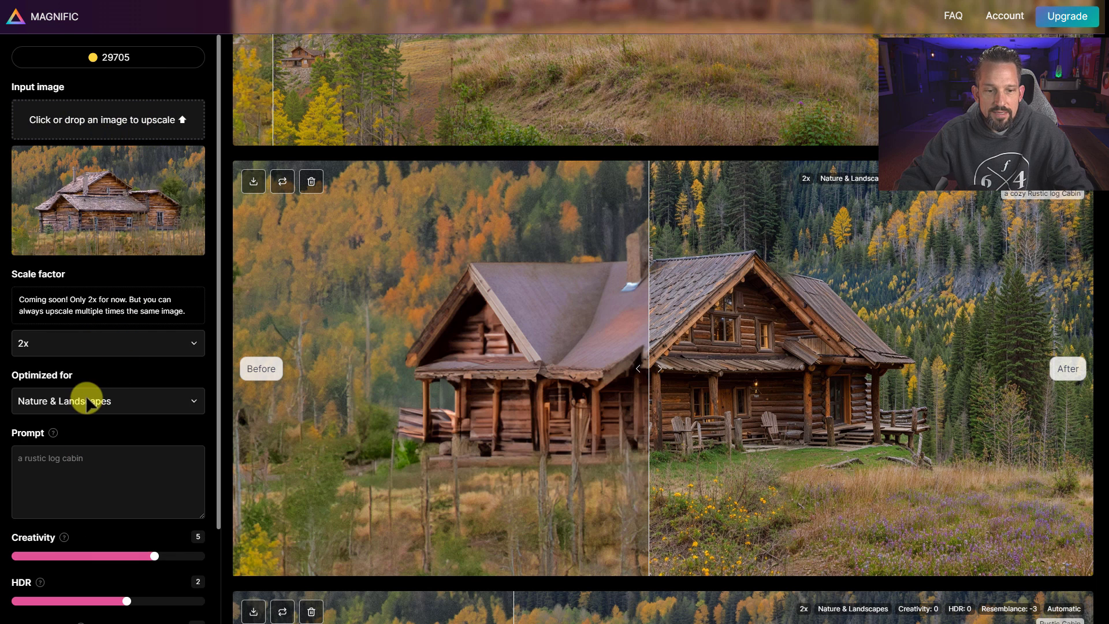
{"action": "left_click", "coordinate": [101, 402]}
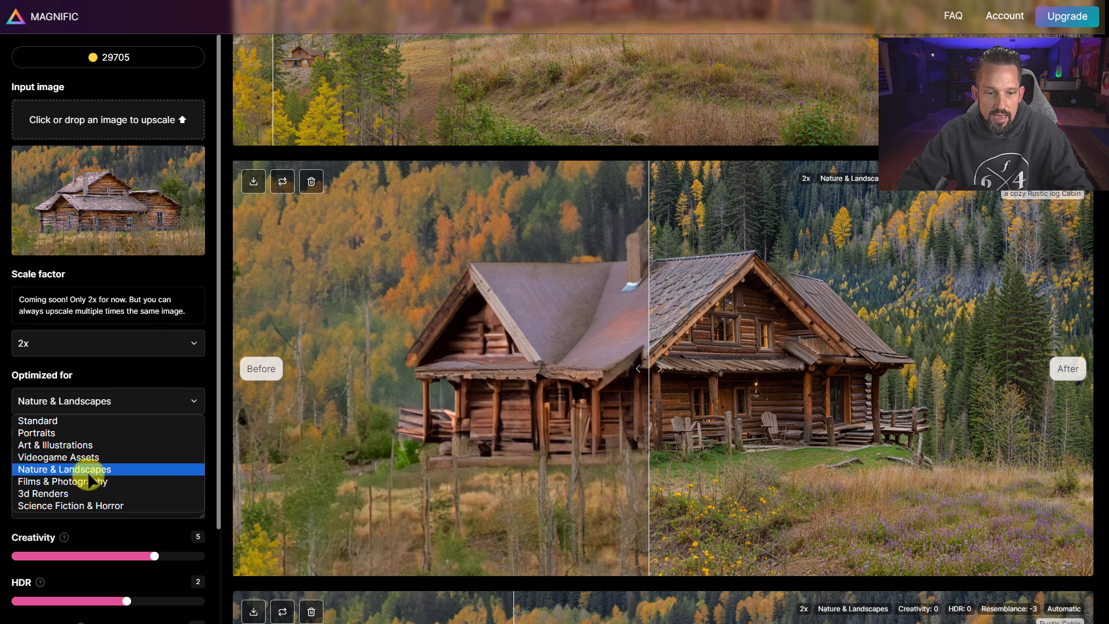
{"action": "left_click", "coordinate": [93, 468]}
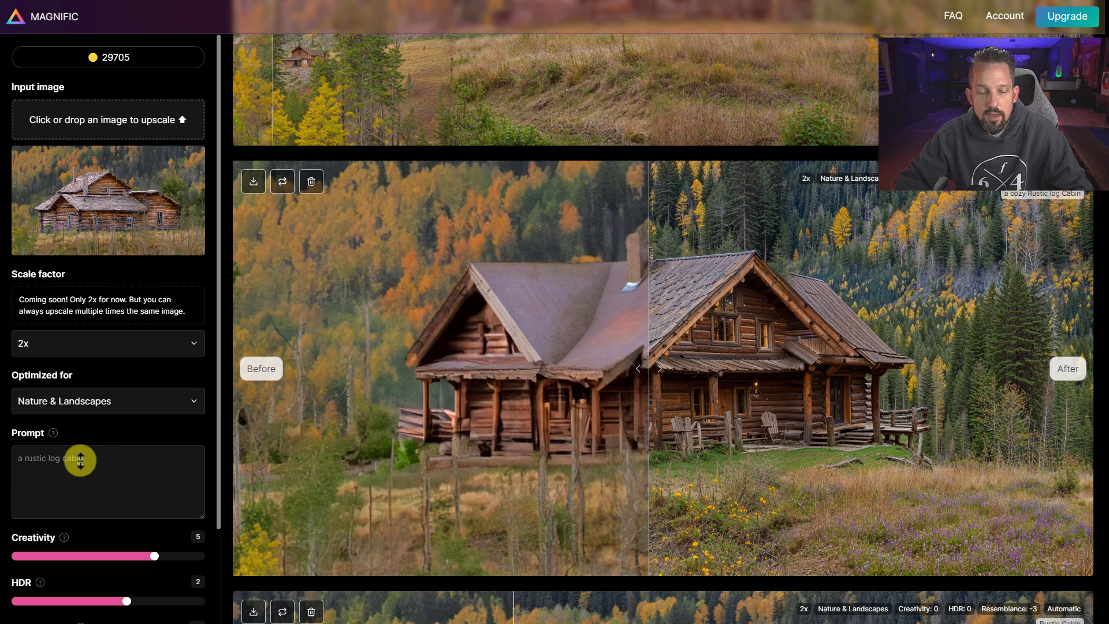
- Set Creativity to 2, HDR to 0 and Resemblance to -2, with the Automatic engine
{"action": "scroll", "coordinate": [89, 458], "scroll_direction": "down", "scroll_amount": 2}
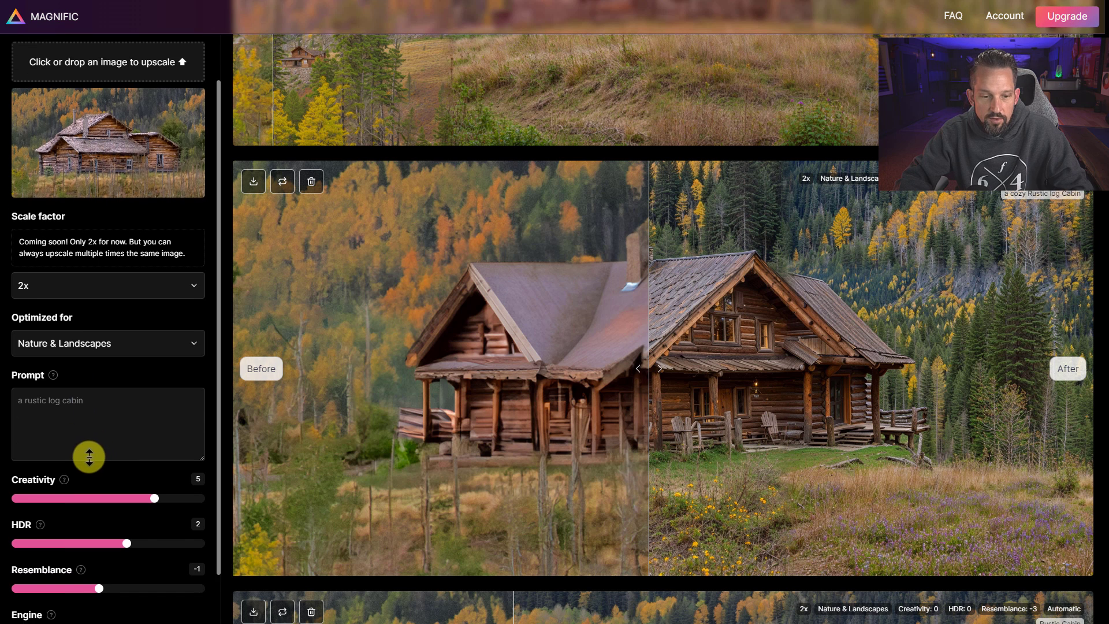
{"action": "scroll", "coordinate": [99, 519], "scroll_direction": "down", "scroll_amount": 1}
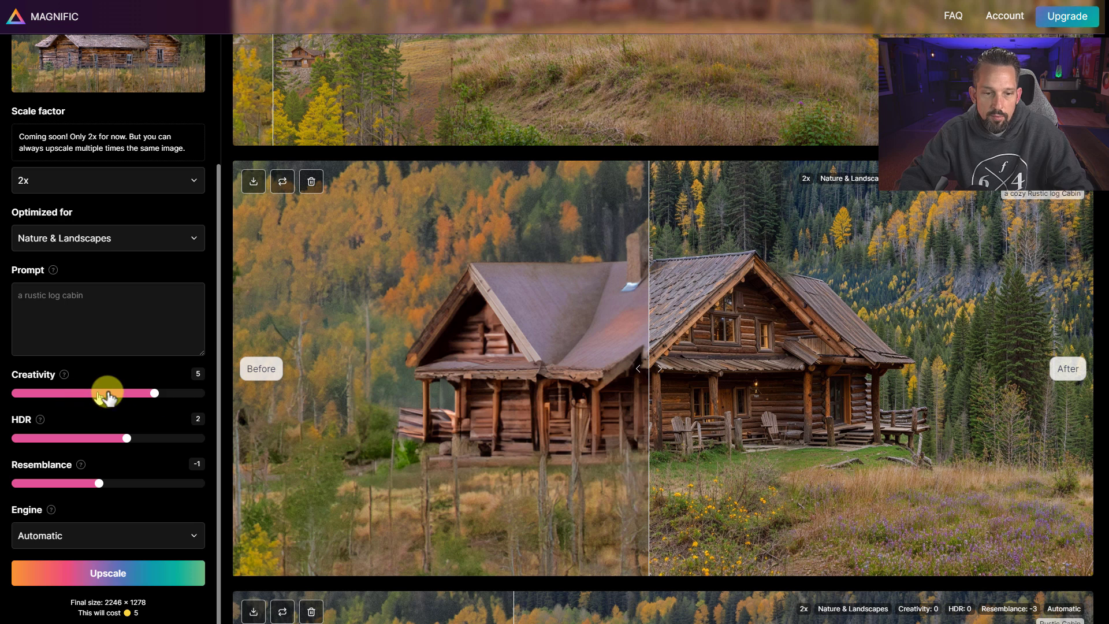
{"action": "left_click_drag", "start_coordinate": [154, 392], "coordinate": [124, 398]}
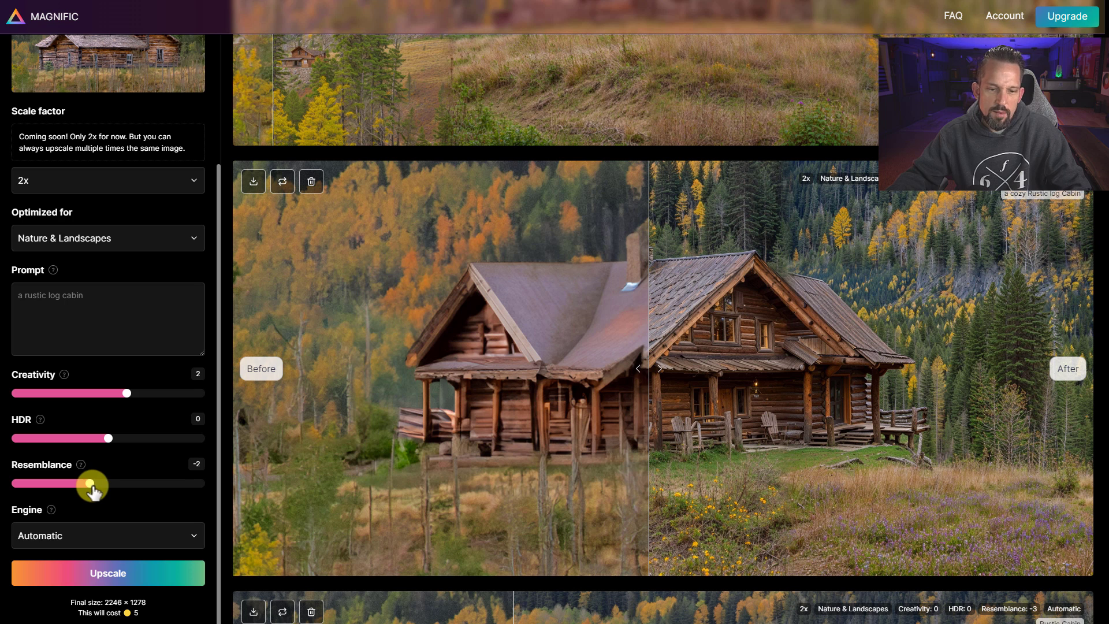
{"action": "left_click", "coordinate": [83, 535]}
{"action": "left_click", "coordinate": [72, 556]}
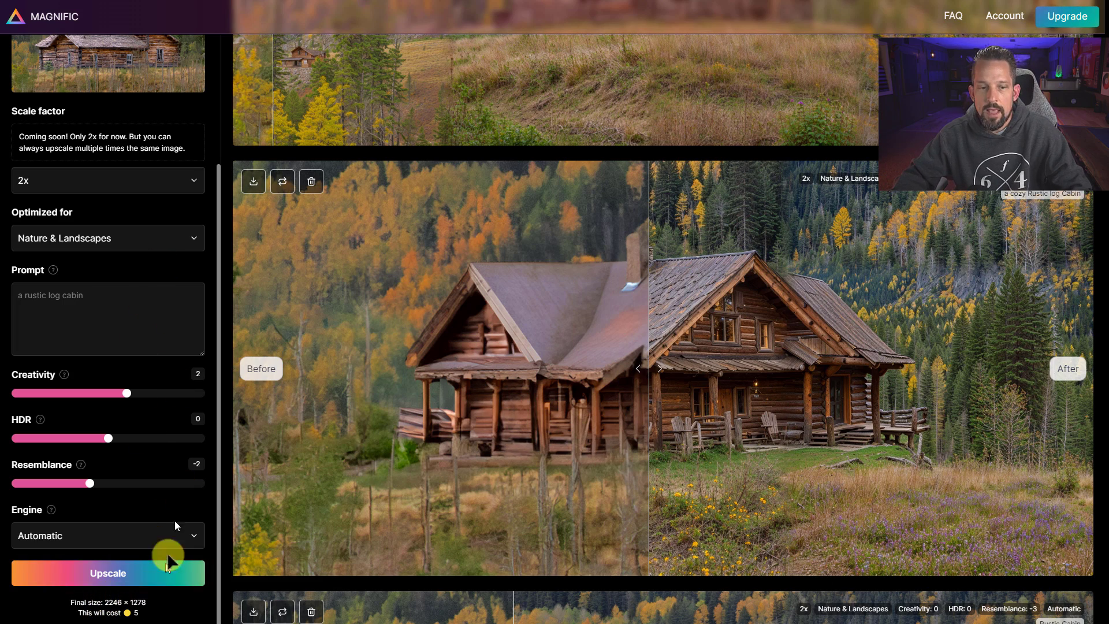
- Upscale the cabin image 2x with the chosen settings and compare the result with the original
{"action": "scroll", "coordinate": [139, 554], "scroll_direction": "up", "scroll_amount": 10}
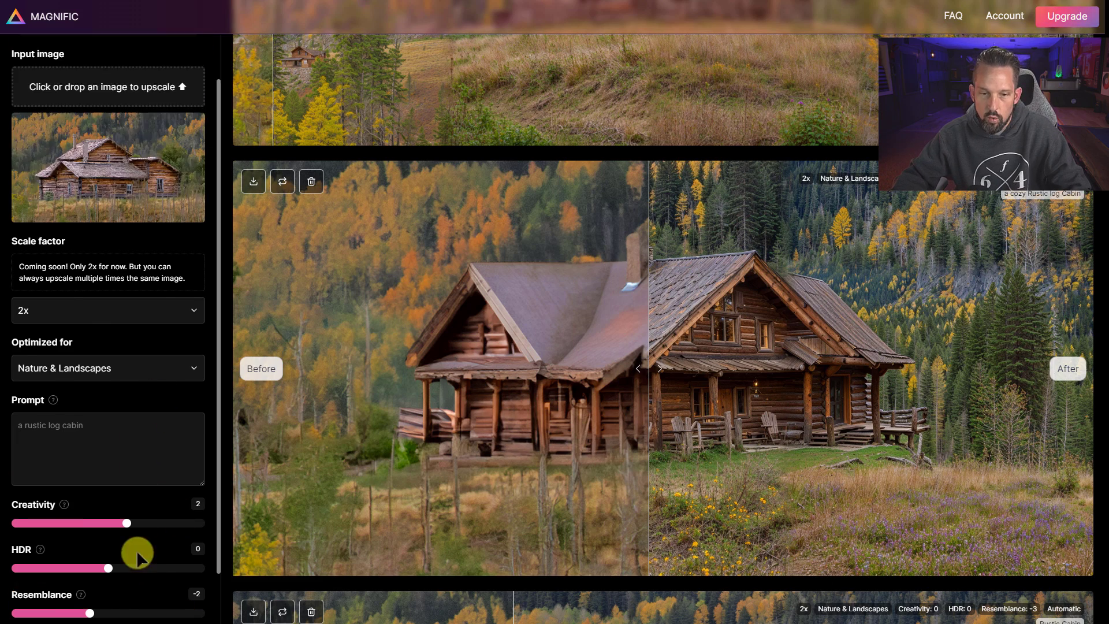
{"action": "scroll", "coordinate": [310, 217], "scroll_direction": "down", "scroll_amount": 2}
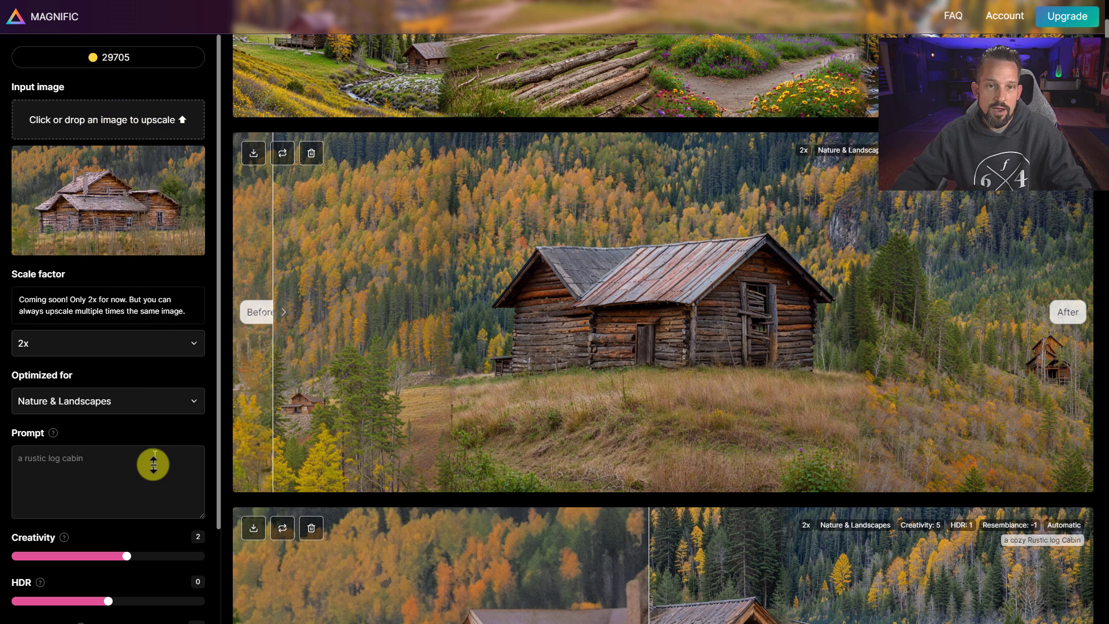
{"action": "scroll", "coordinate": [159, 475], "scroll_direction": "down", "scroll_amount": 3}
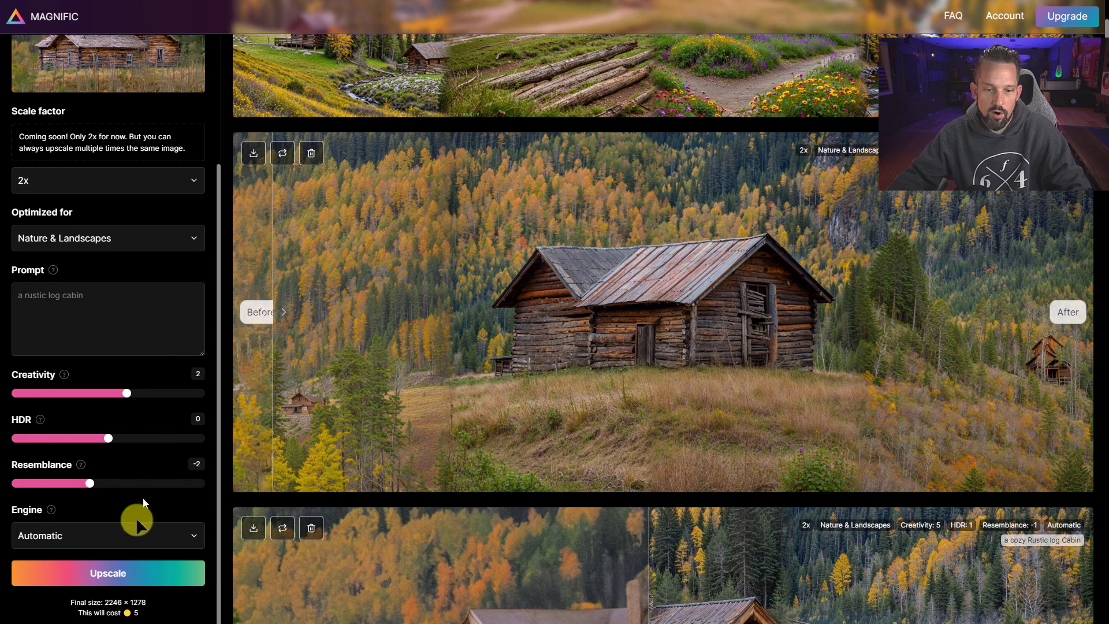
{"action": "left_click", "coordinate": [125, 578]}
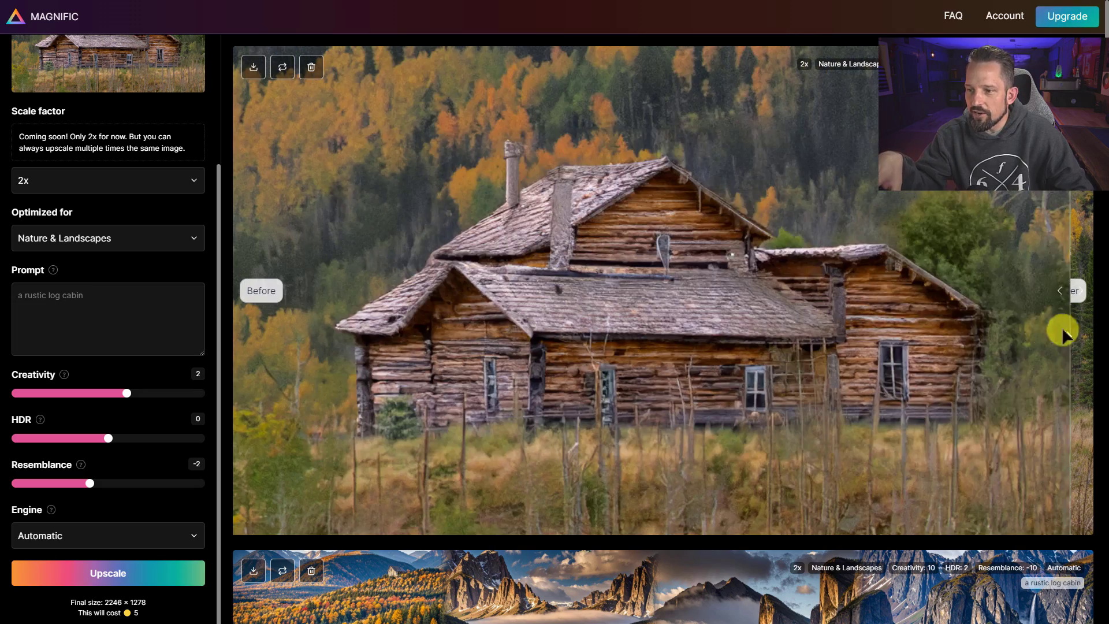
{"action": "left_click_drag", "start_coordinate": [371, 362], "coordinate": [277, 365]}
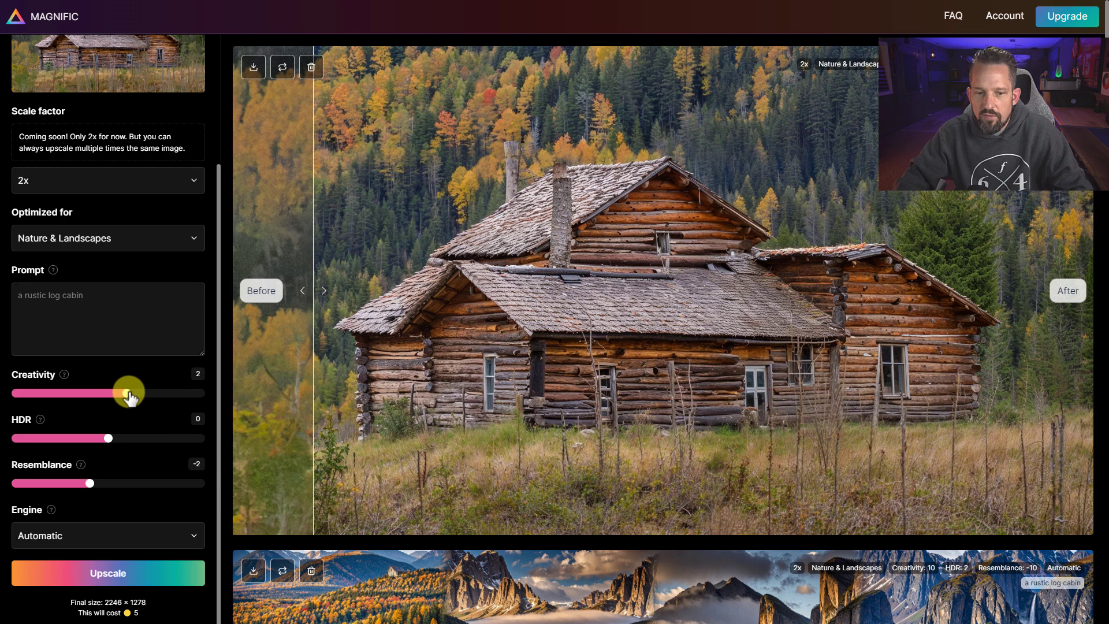
- Set Creativity to 8 and Resemblance to -7, and upscale the cabin image again
{"action": "left_click_drag", "start_coordinate": [127, 394], "coordinate": [179, 393]}
{"action": "left_click", "coordinate": [104, 487]}
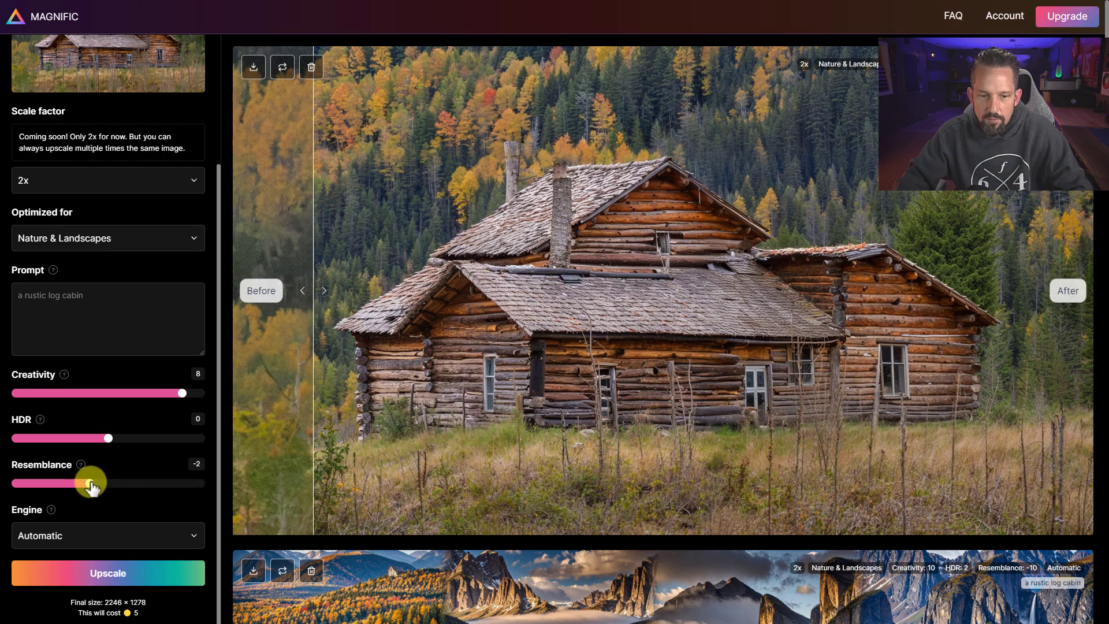
{"action": "left_click_drag", "start_coordinate": [91, 486], "coordinate": [46, 486]}
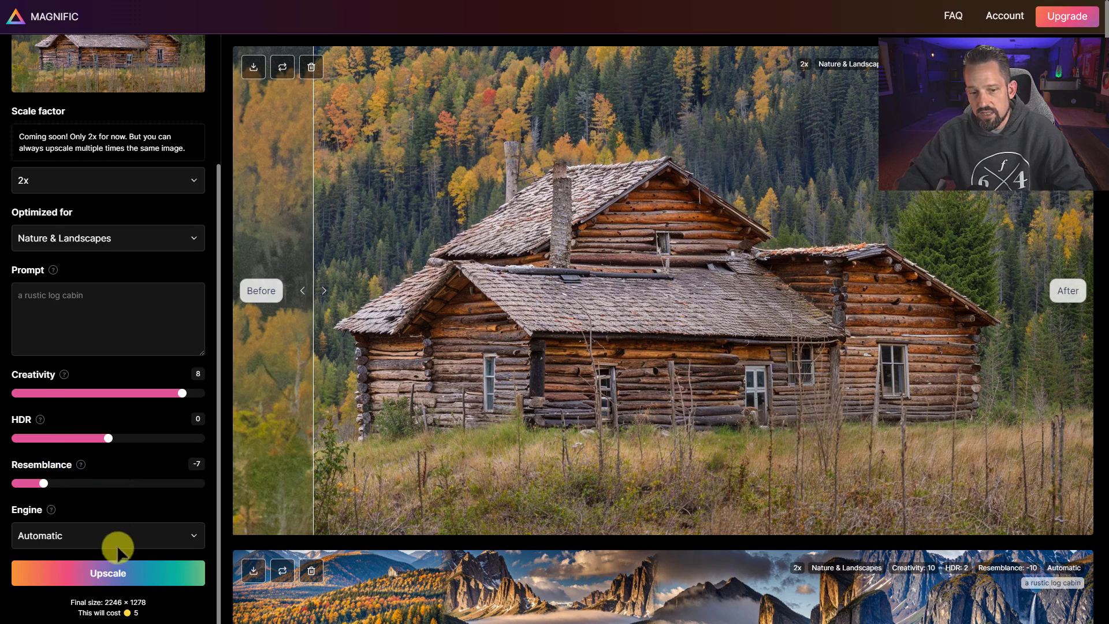
{"action": "left_click", "coordinate": [109, 571]}
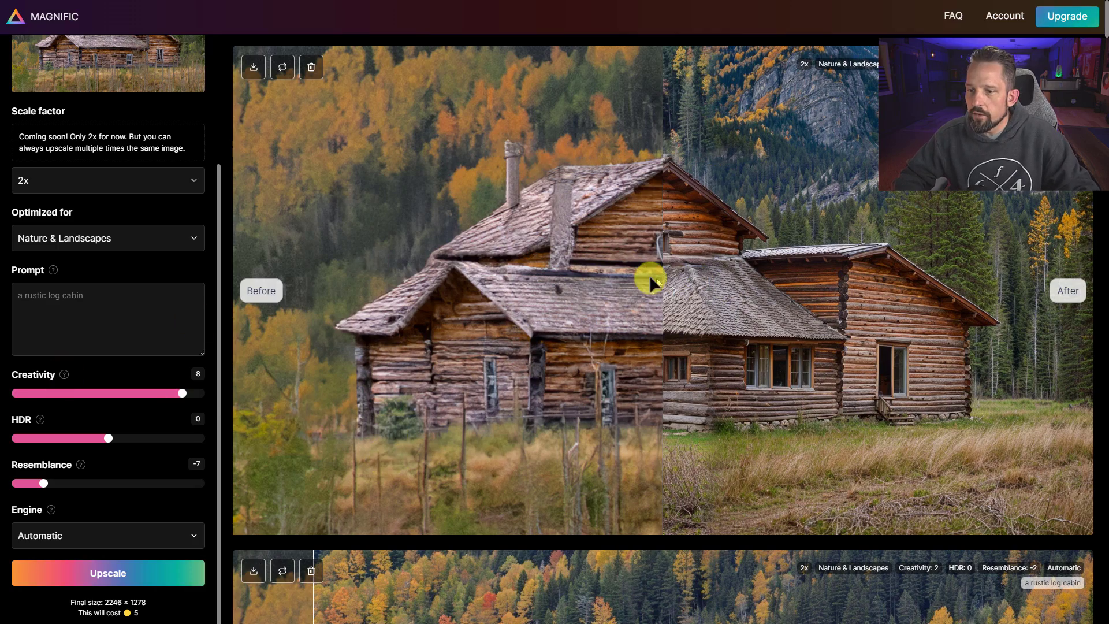
- Compare the Creativity 8 upscale with its original and with the previous Creativity 2 upscale
{"action": "left_click_drag", "start_coordinate": [658, 289], "coordinate": [316, 312]}
{"action": "scroll", "coordinate": [644, 309], "scroll_direction": "down", "scroll_amount": 7}
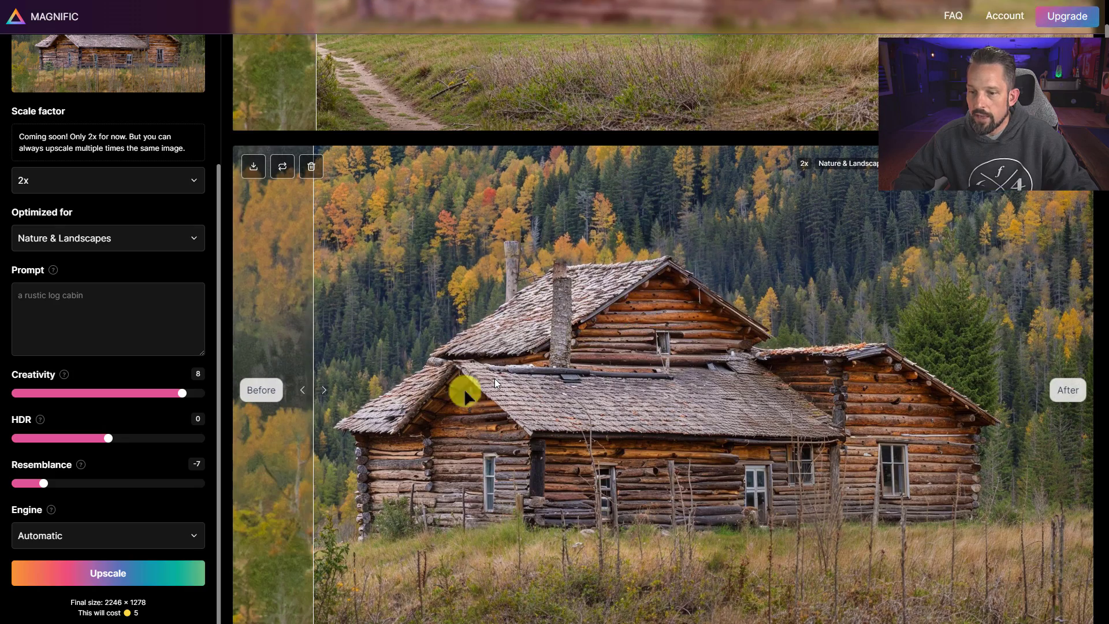
{"action": "left_click_drag", "start_coordinate": [310, 394], "coordinate": [256, 379]}
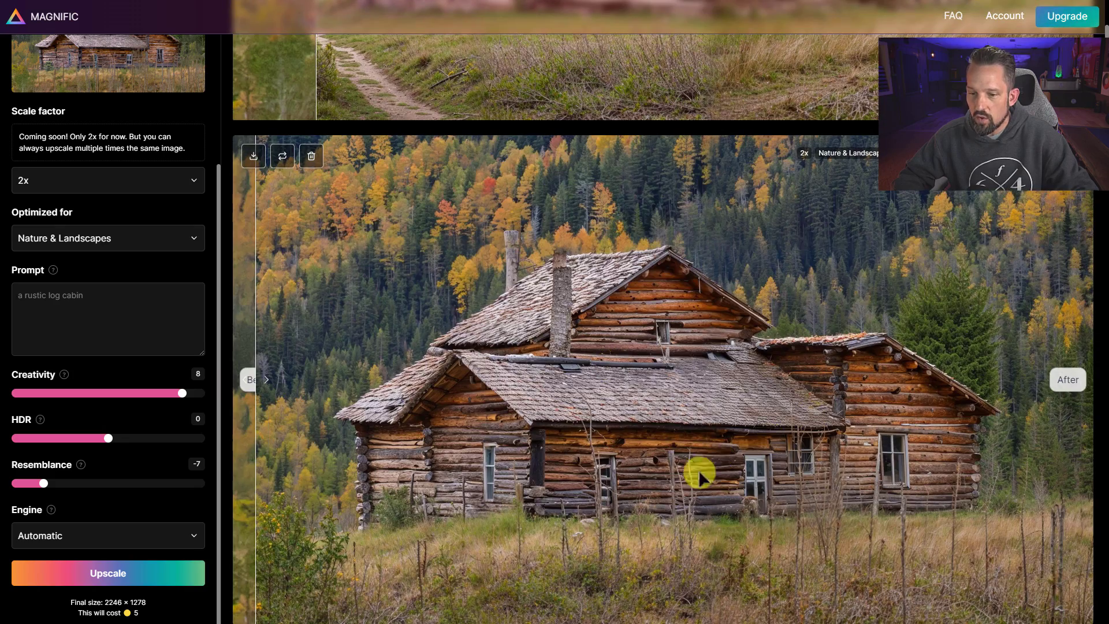
{"action": "scroll", "coordinate": [670, 425], "scroll_direction": "up", "scroll_amount": 6}
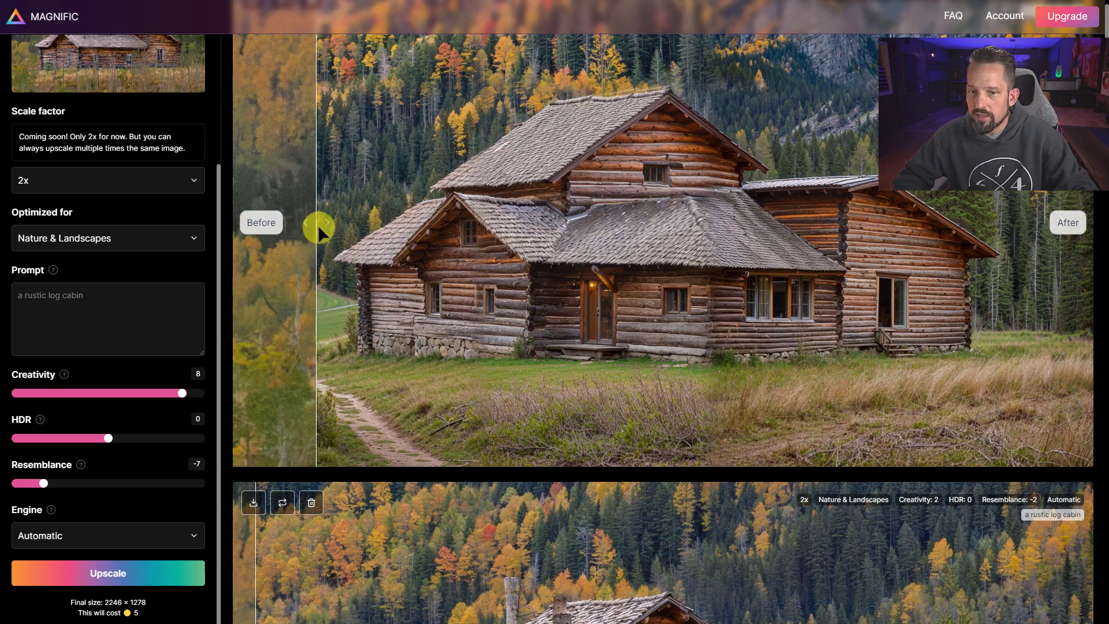
- Inspect the full Creativity 8 cabin upscale by moving its before/after divider across the image
{"action": "left_click_drag", "start_coordinate": [317, 224], "coordinate": [299, 287]}
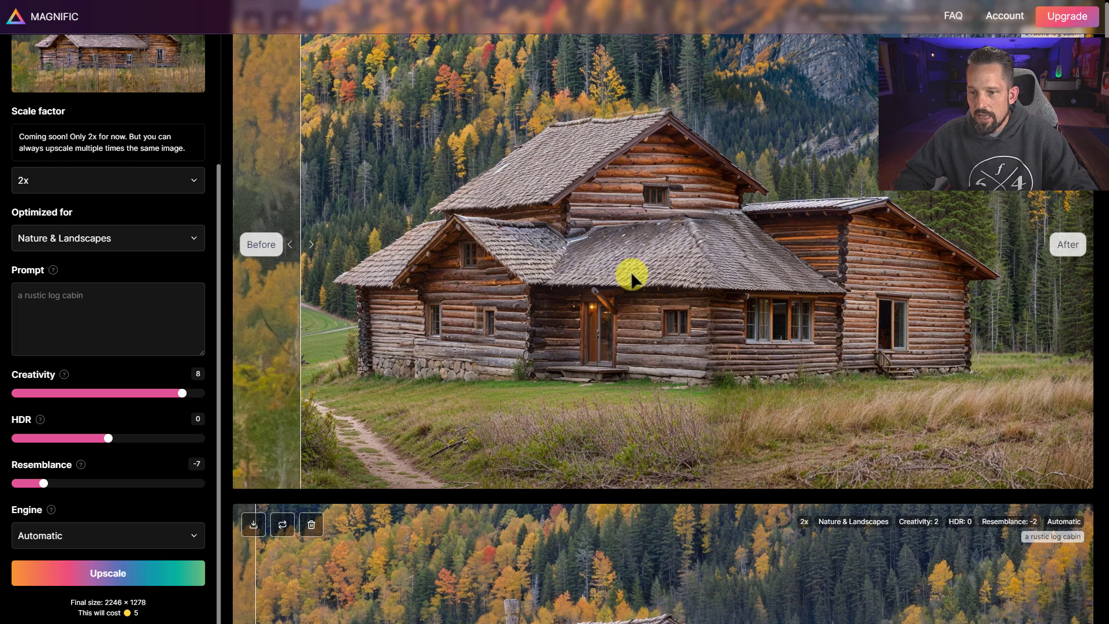
{"action": "scroll", "coordinate": [635, 271], "scroll_direction": "up", "scroll_amount": 2}
{"action": "scroll", "coordinate": [636, 270], "scroll_direction": "down", "scroll_amount": 3}
{"action": "scroll", "coordinate": [636, 271], "scroll_direction": "up", "scroll_amount": 2}
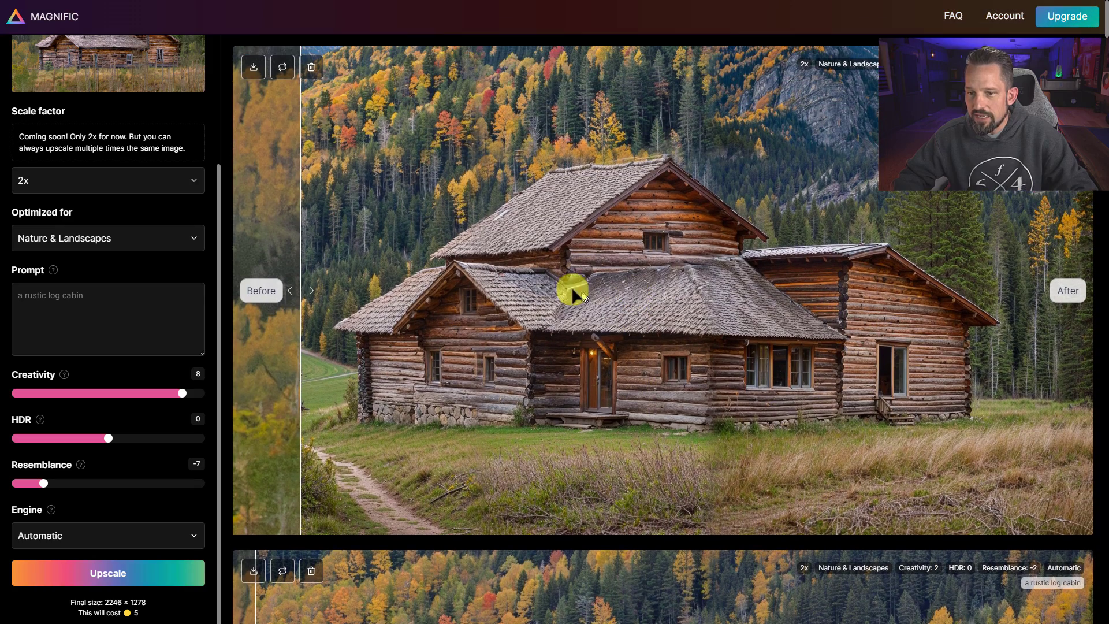
{"action": "left_click", "coordinate": [623, 235]}
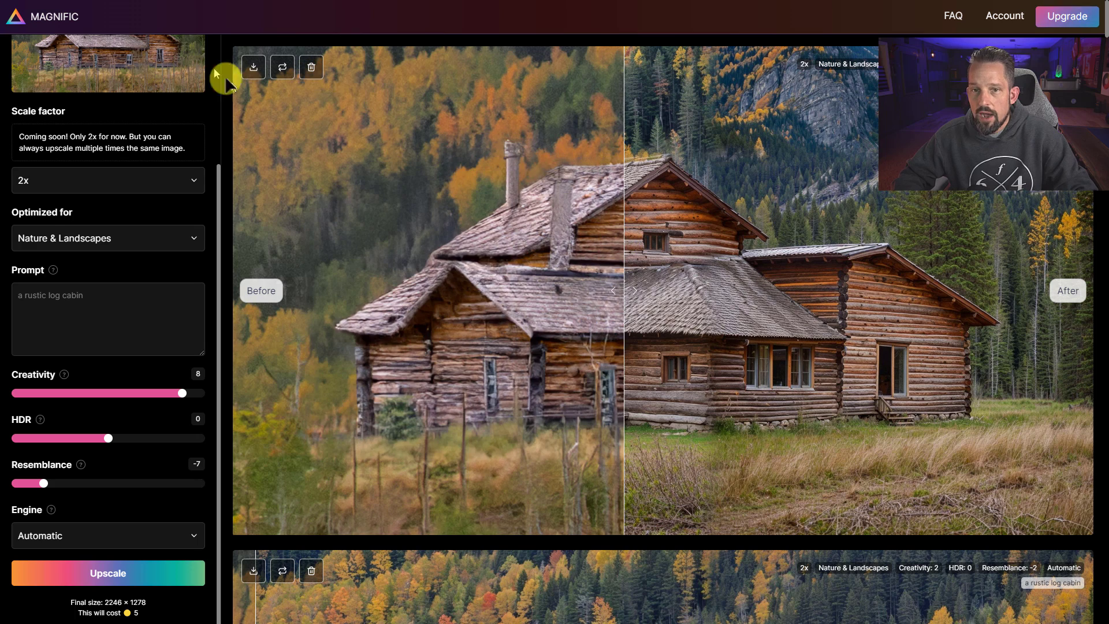
{"action": "left_click_drag", "start_coordinate": [521, 214], "coordinate": [363, 202]}
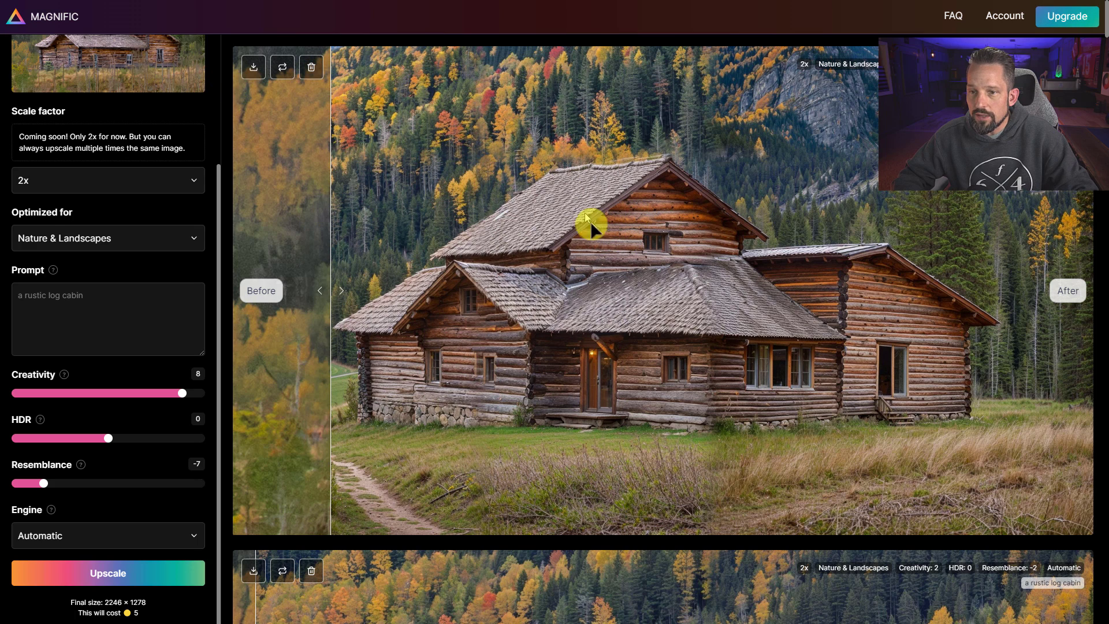
- Download the Creativity 8 upscale, switch to Photoshop and close the Untitled-4 cabin document without saving
{"action": "left_click", "coordinate": [254, 67]}
{"action": "left_click_drag", "start_coordinate": [451, 255], "coordinate": [686, 278]}
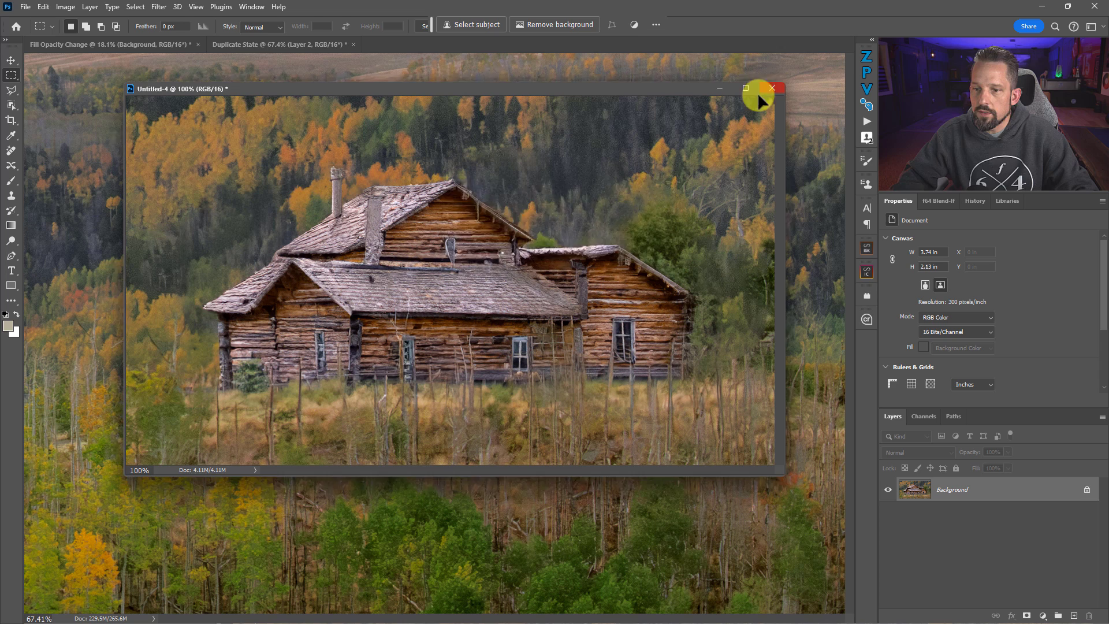
{"action": "left_click", "coordinate": [773, 88]}
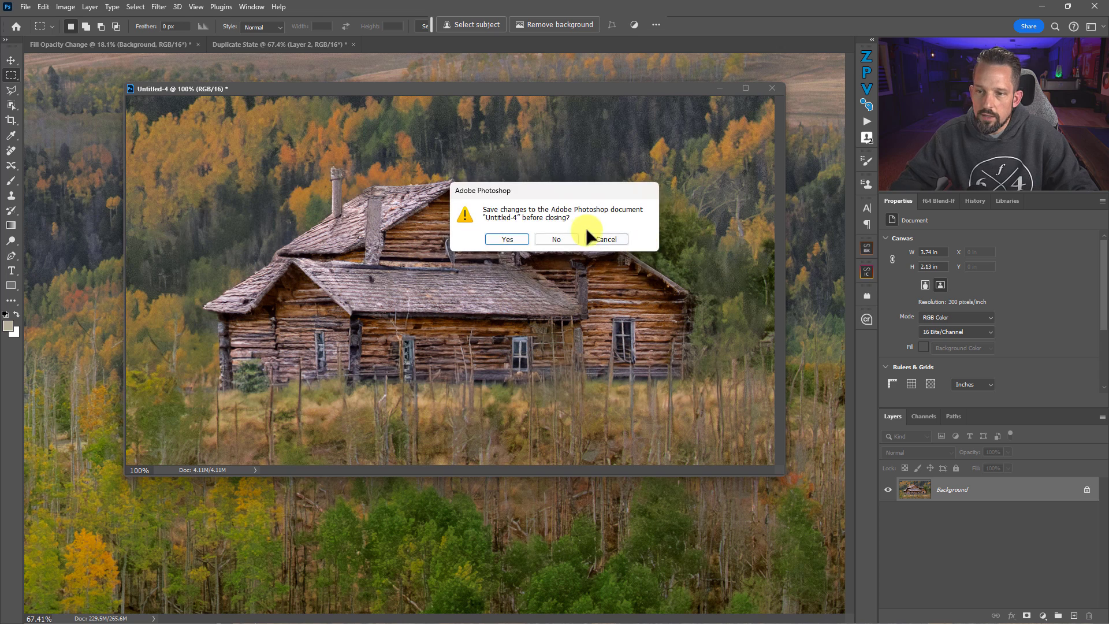
{"action": "left_click", "coordinate": [587, 235]}
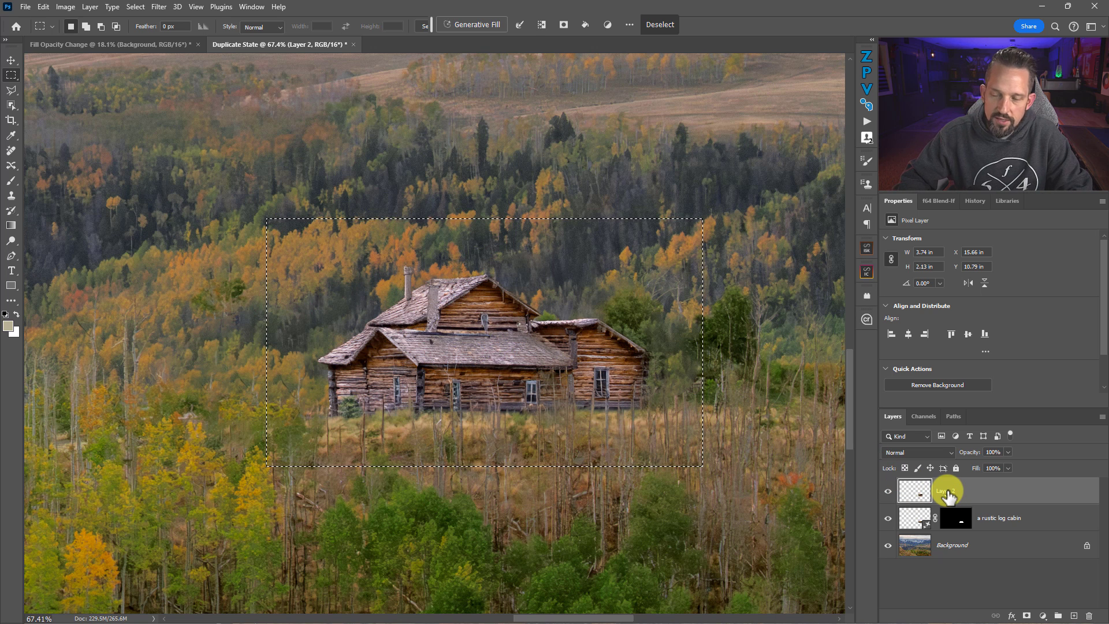
- Deselect the cabin area and convert Layer 2 to a smart object
{"action": "key", "text": "ctrl+d"}
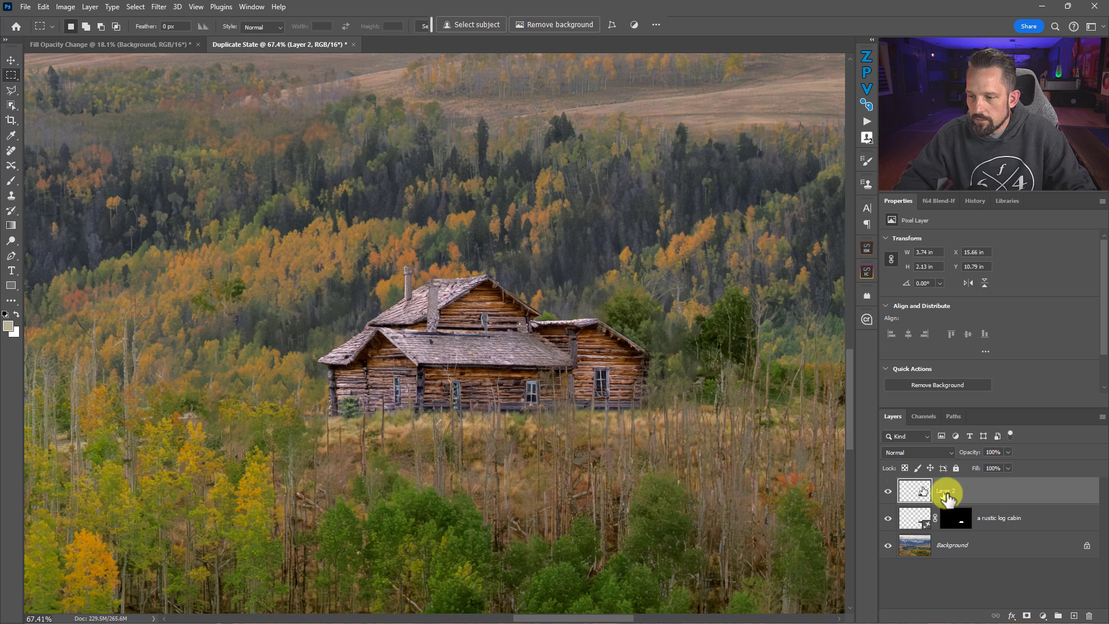
{"action": "right_click", "coordinate": [990, 491]}
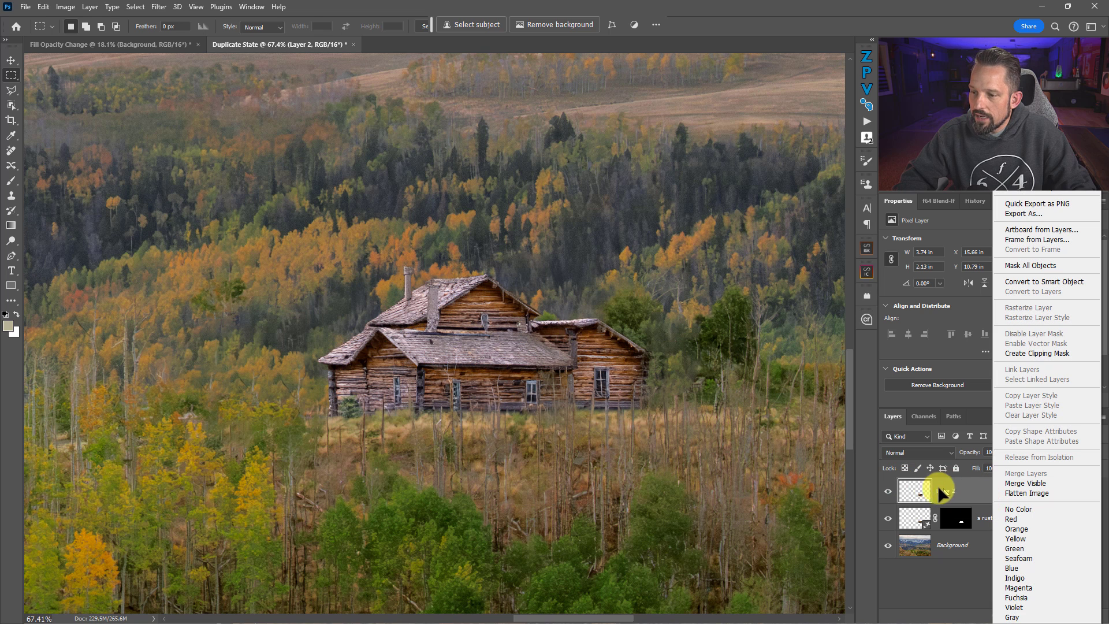
{"action": "left_click", "coordinate": [1041, 282]}
{"action": "left_click_drag", "start_coordinate": [946, 495], "coordinate": [945, 508]}
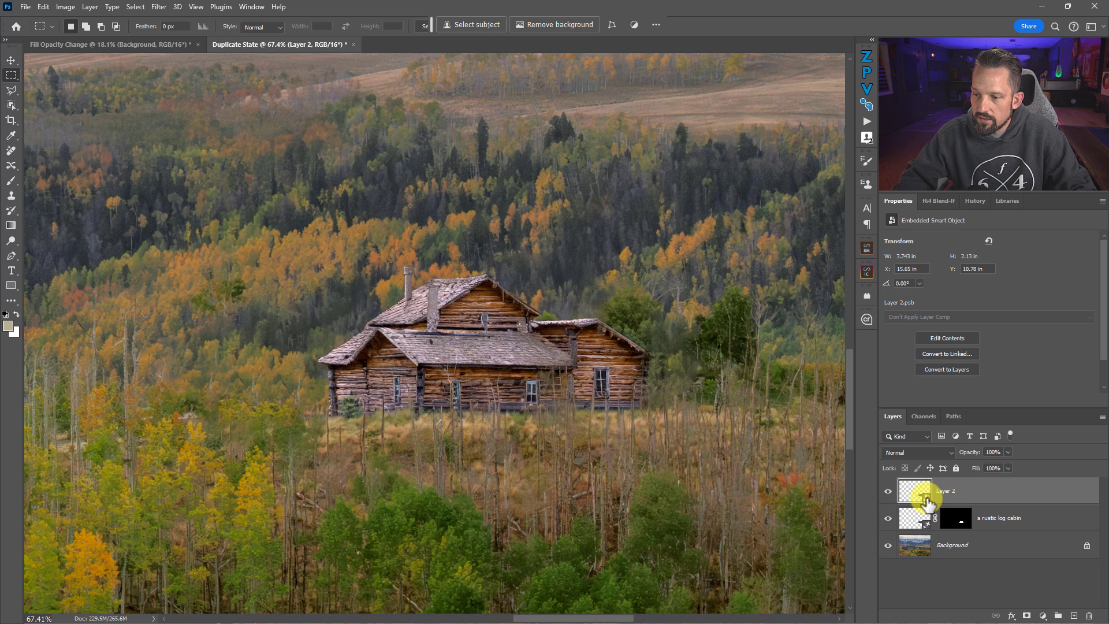
- Open the Layer 2 smart object's contents, place the downloaded Magnific cabin image over it, then save and close the contents
{"action": "double_click", "coordinate": [925, 498]}
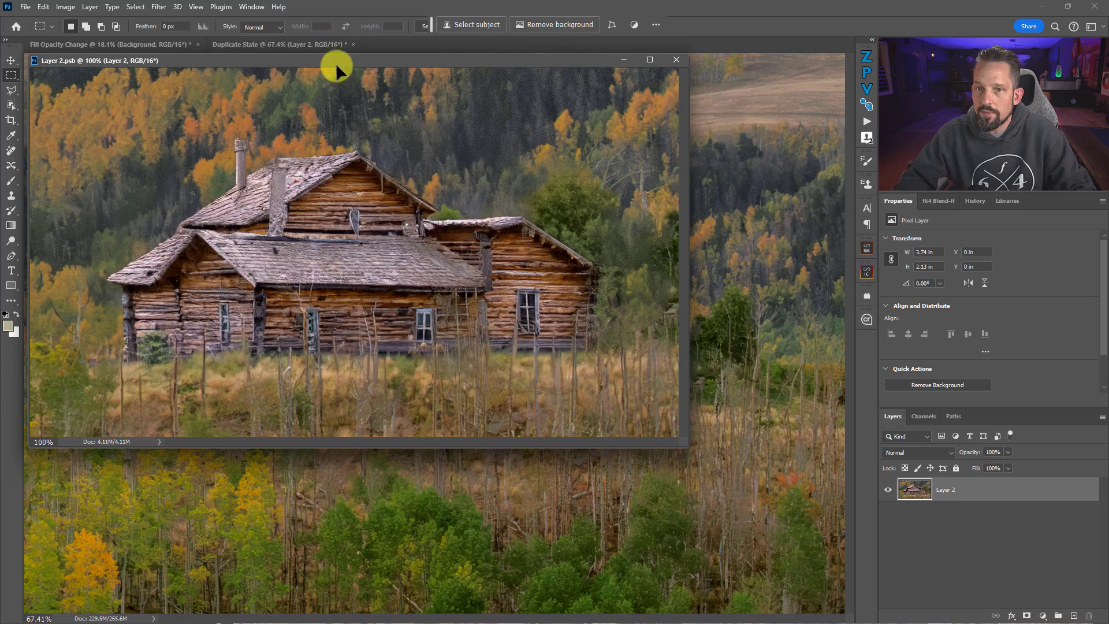
{"action": "left_click_drag", "start_coordinate": [335, 69], "coordinate": [438, 132]}
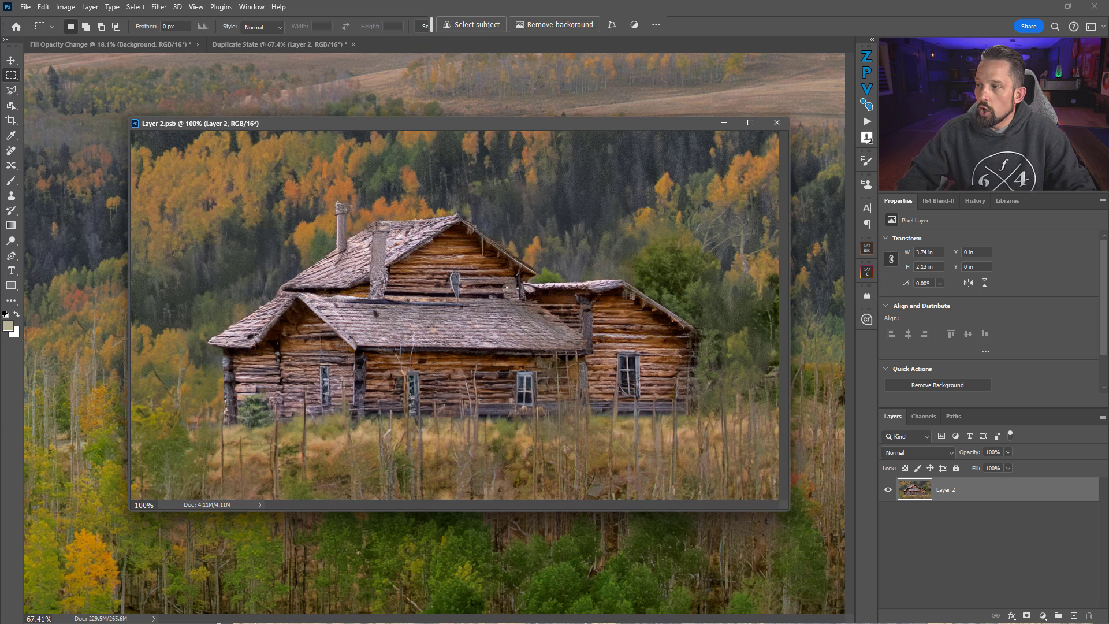
{"action": "left_click_drag", "start_coordinate": [508, 368], "coordinate": [508, 363]}
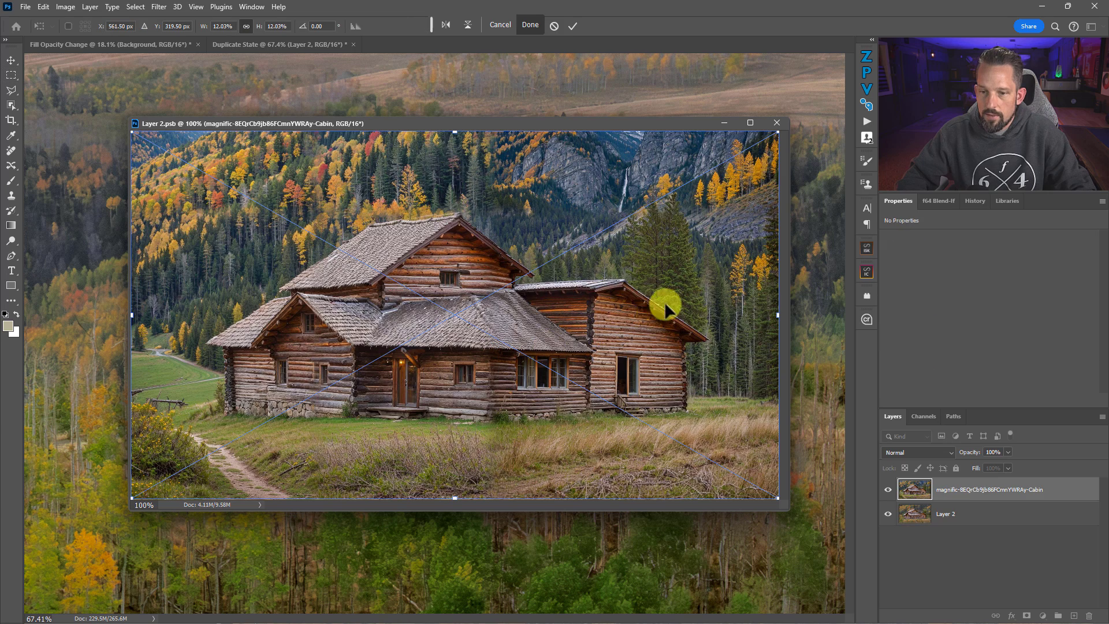
{"action": "key", "text": "Return"}
{"action": "left_click", "coordinate": [777, 122]}
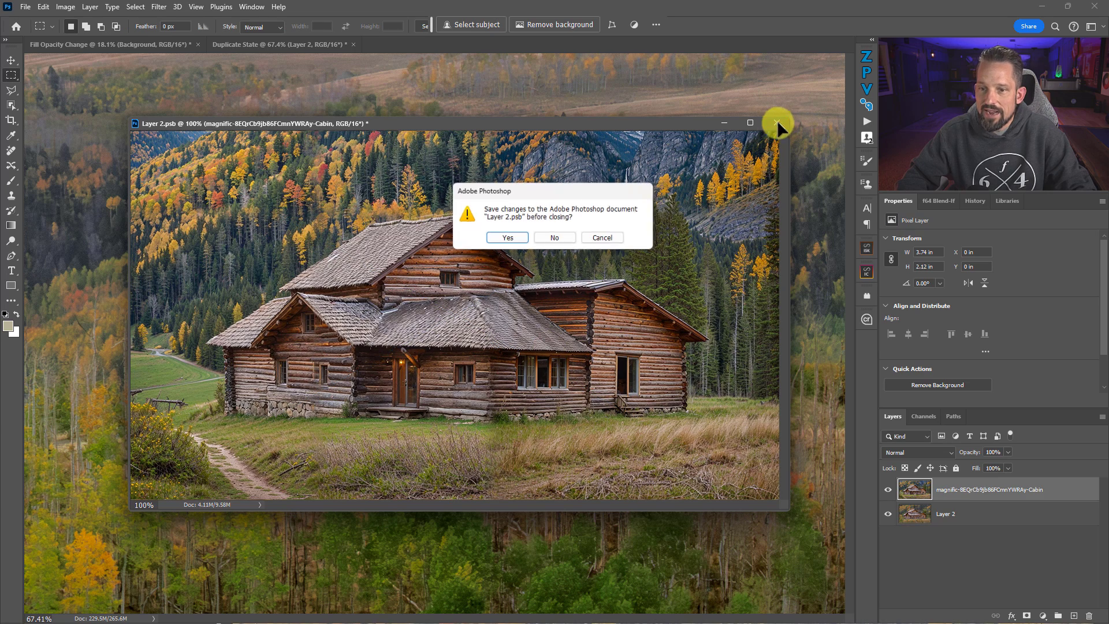
{"action": "left_click", "coordinate": [502, 240]}
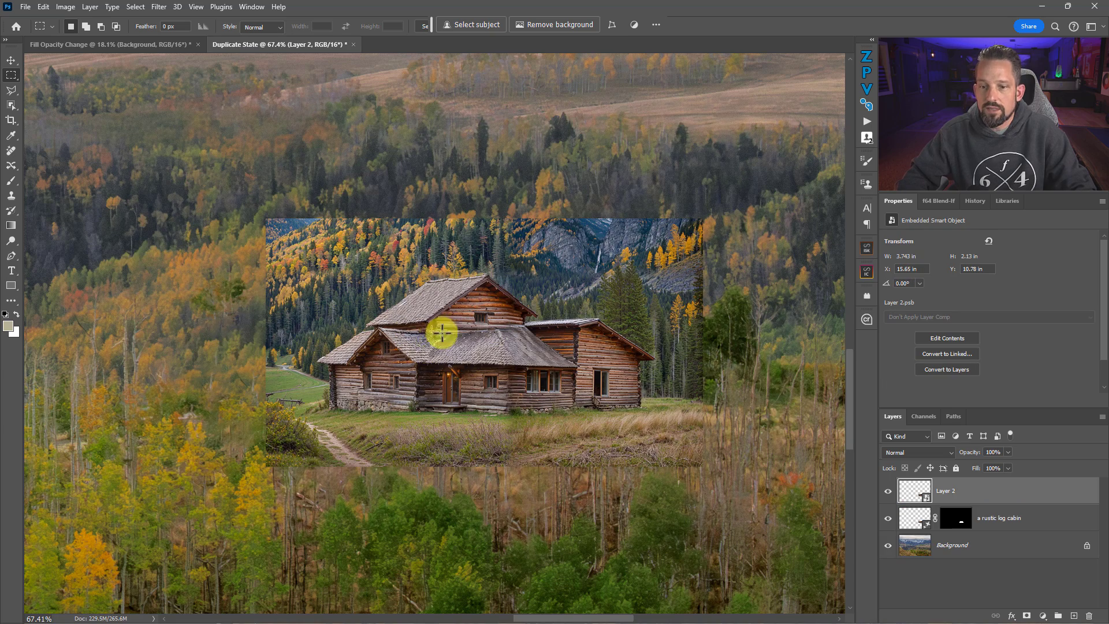
- Hide the "a rustic log cabin" generative layer beneath Layer 2
{"action": "left_click", "coordinate": [890, 492]}
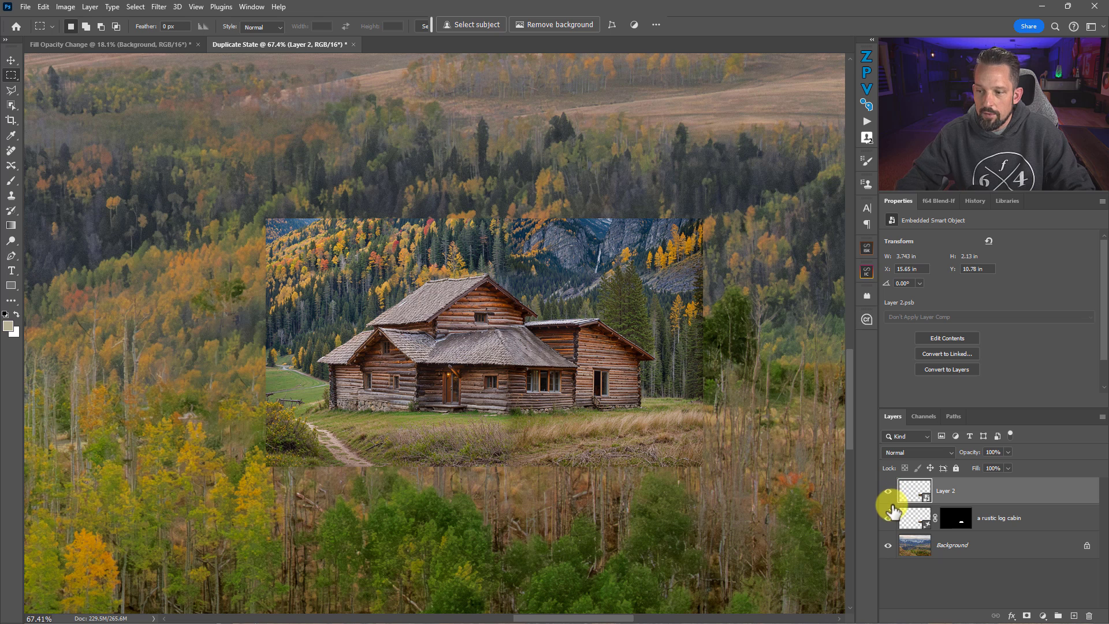
{"action": "left_click", "coordinate": [906, 521]}
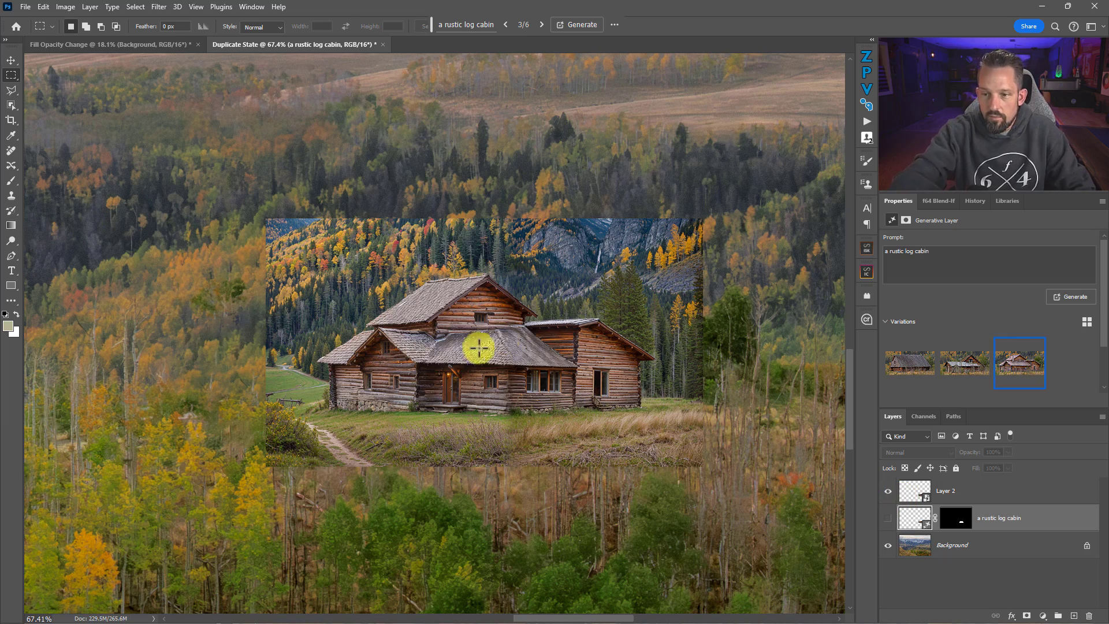
{"action": "mouse_move", "coordinate": [342, 235]}
{"action": "left_mouse_down"}
{"action": "mouse_move", "coordinate": [384, 250]}
{"action": "mouse_move", "coordinate": [356, 241]}
{"action": "left_mouse_up"}
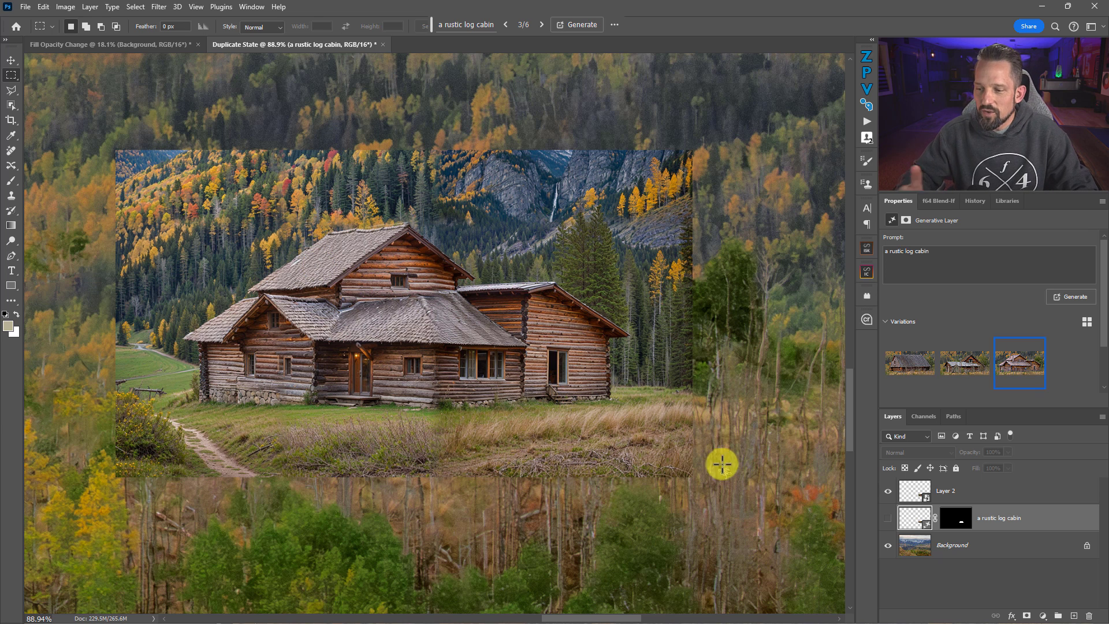
- Select the upscaled cabin on Layer 2 and add a layer mask that isolates it from its surroundings
{"action": "left_click", "coordinate": [915, 490]}
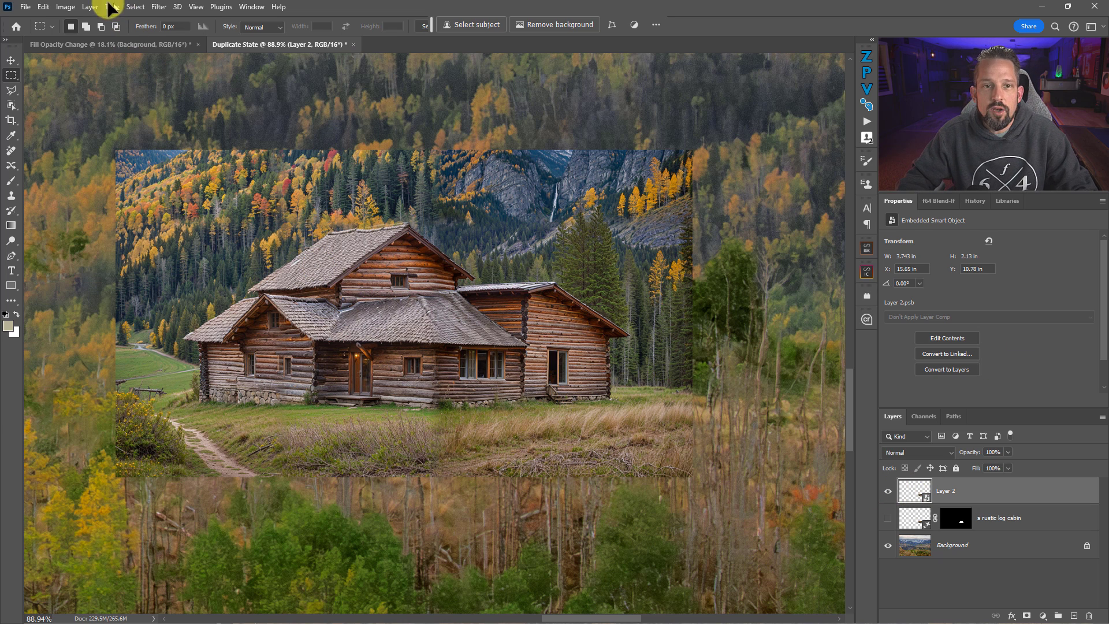
{"action": "left_click", "coordinate": [131, 7]}
{"action": "left_click", "coordinate": [148, 143]}
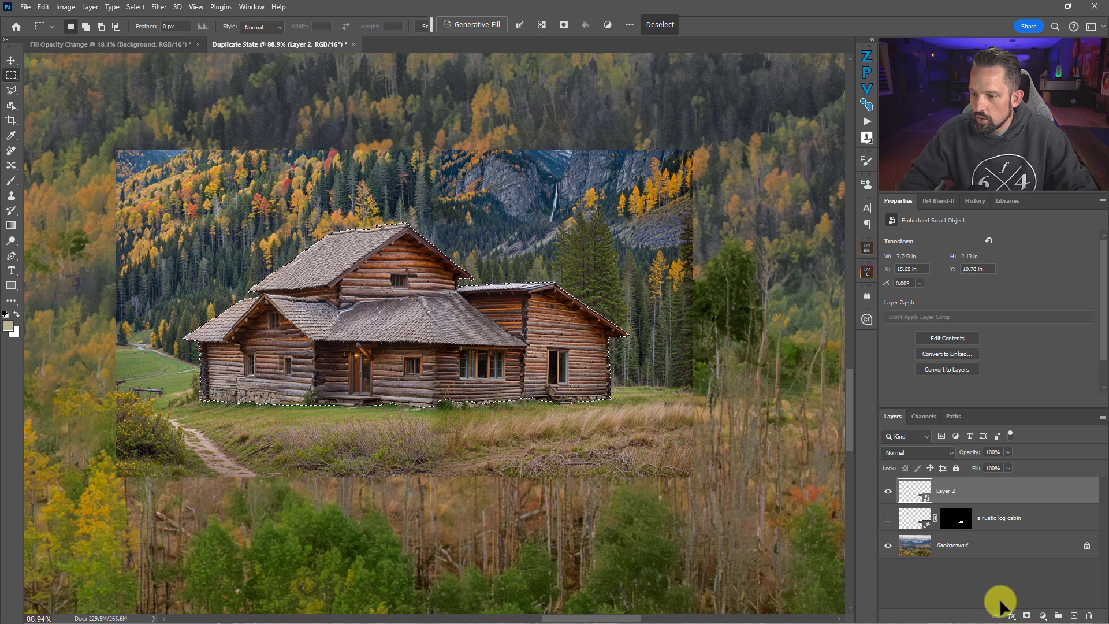
{"action": "left_click", "coordinate": [1026, 616]}
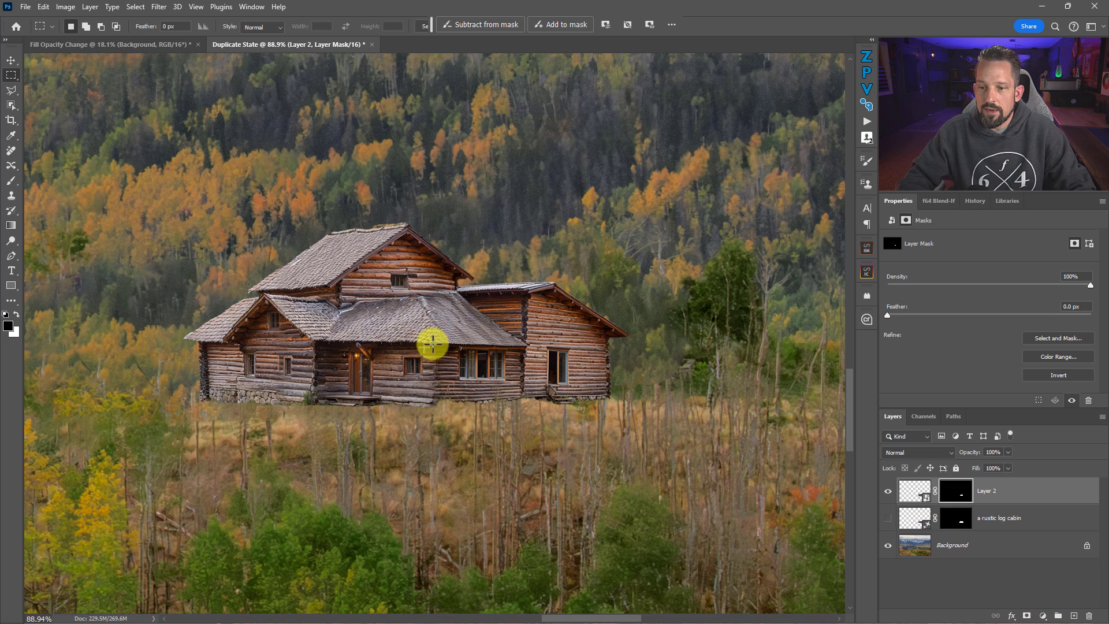
{"action": "left_click_drag", "start_coordinate": [405, 285], "coordinate": [618, 335]}
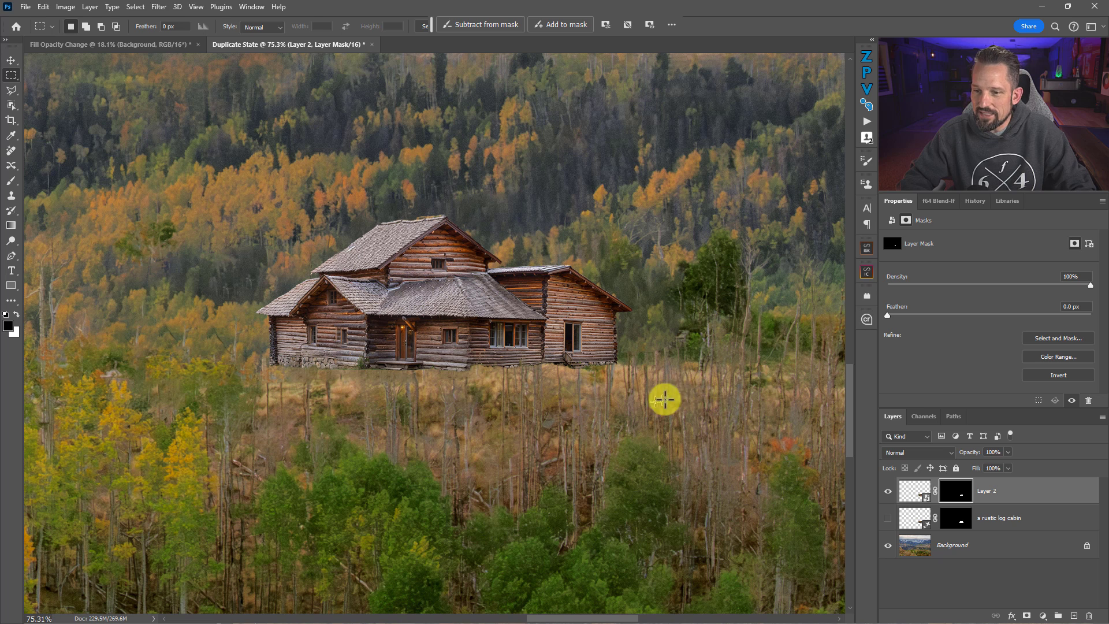
- Apply a 1.1-pixel Gaussian Blur to the Layer 2 smart object and toggle the layer's visibility to check the blend
{"action": "left_click", "coordinate": [915, 496]}
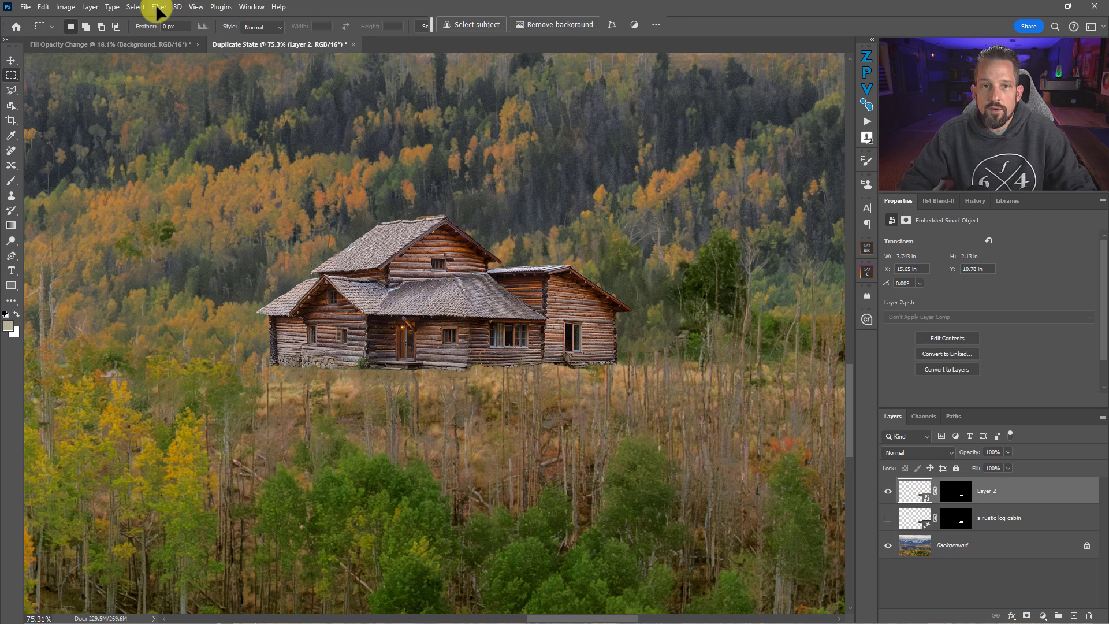
{"action": "left_click", "coordinate": [158, 6]}
{"action": "mouse_move", "coordinate": [193, 156]}
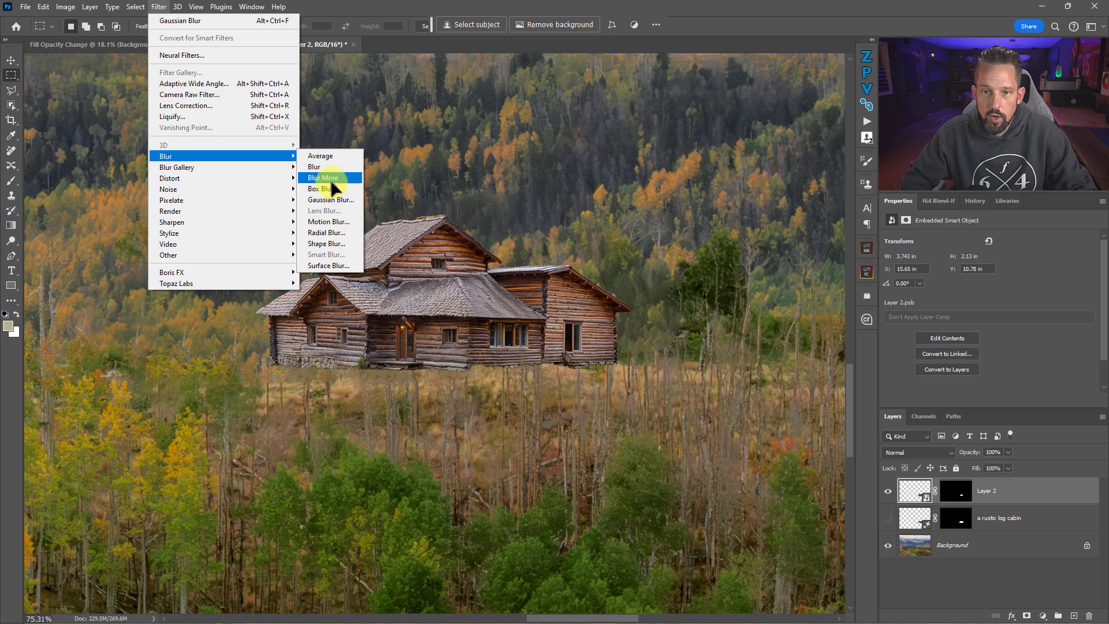
{"action": "left_click", "coordinate": [333, 204]}
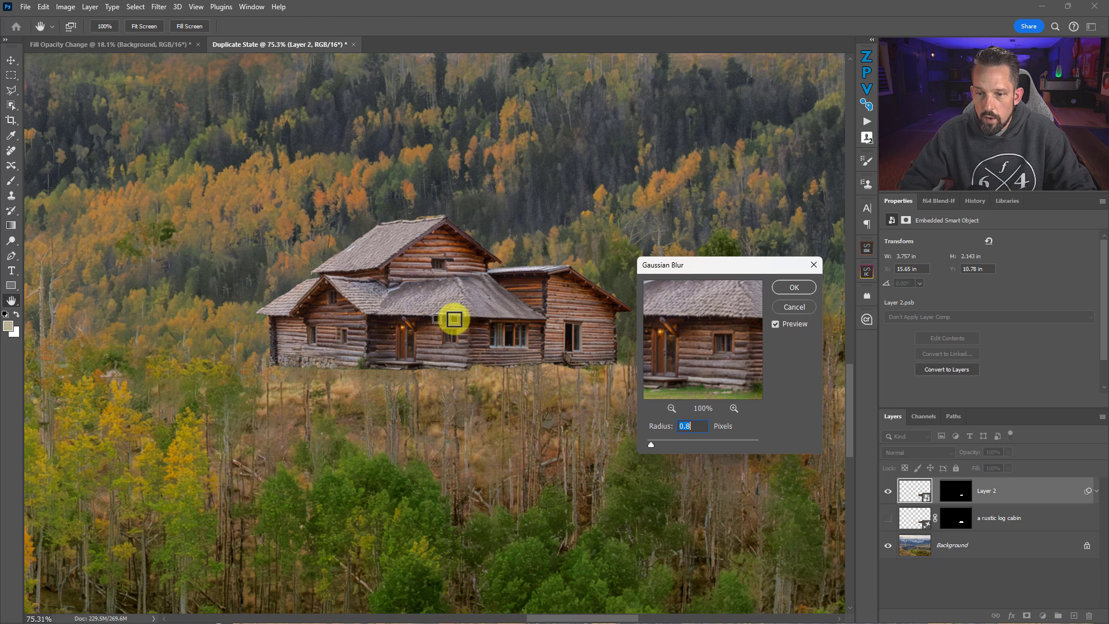
{"action": "left_click_drag", "start_coordinate": [658, 445], "coordinate": [653, 440]}
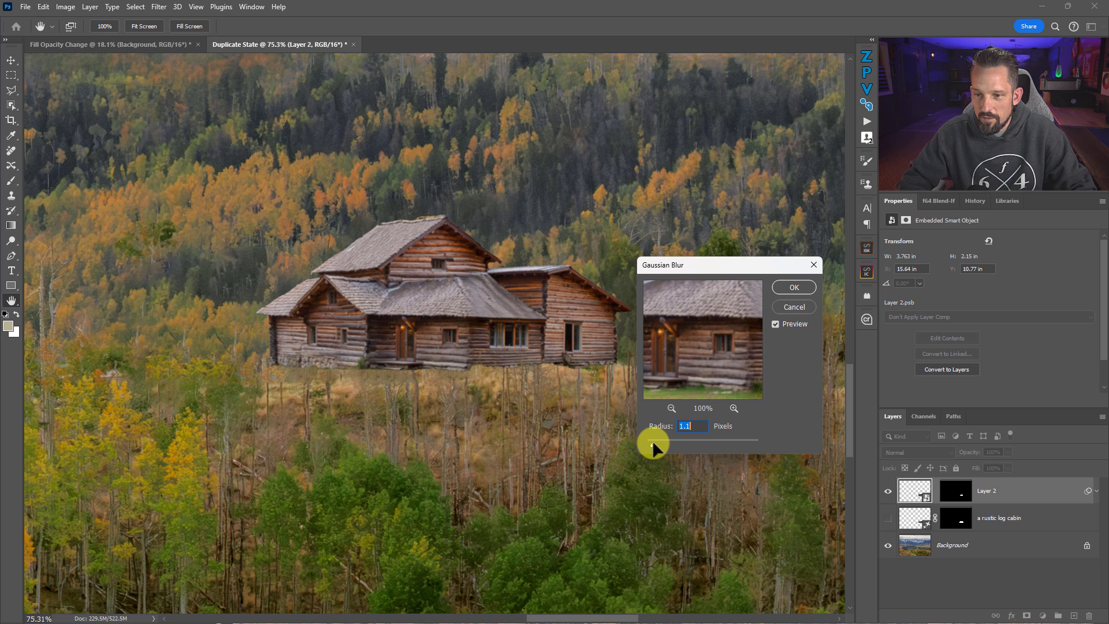
{"action": "key", "text": "Return"}
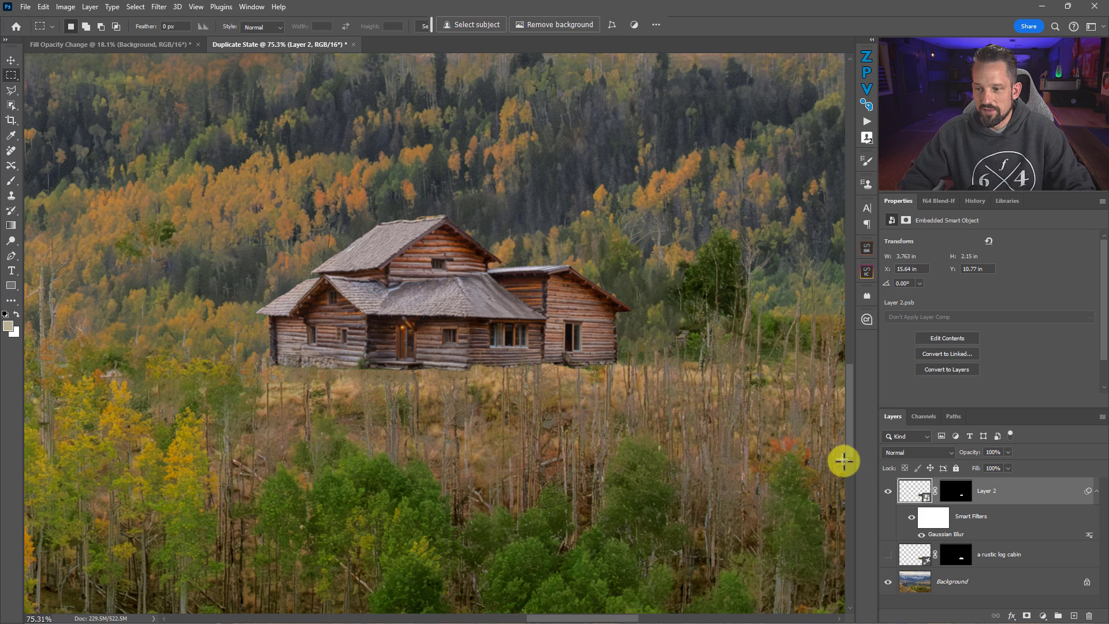
{"action": "left_click", "coordinate": [888, 491]}
{"action": "left_click", "coordinate": [888, 491]}
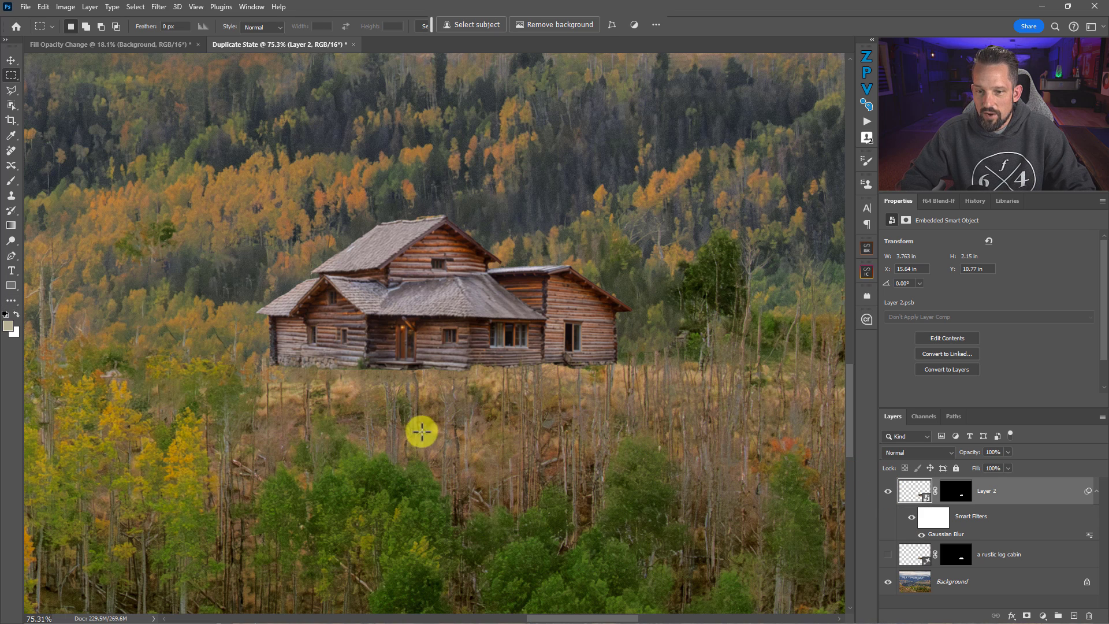
- Target Layer 2's mask with the Brush tool and greatly reduce the brush size for detailed masking
{"action": "left_click", "coordinate": [954, 496]}
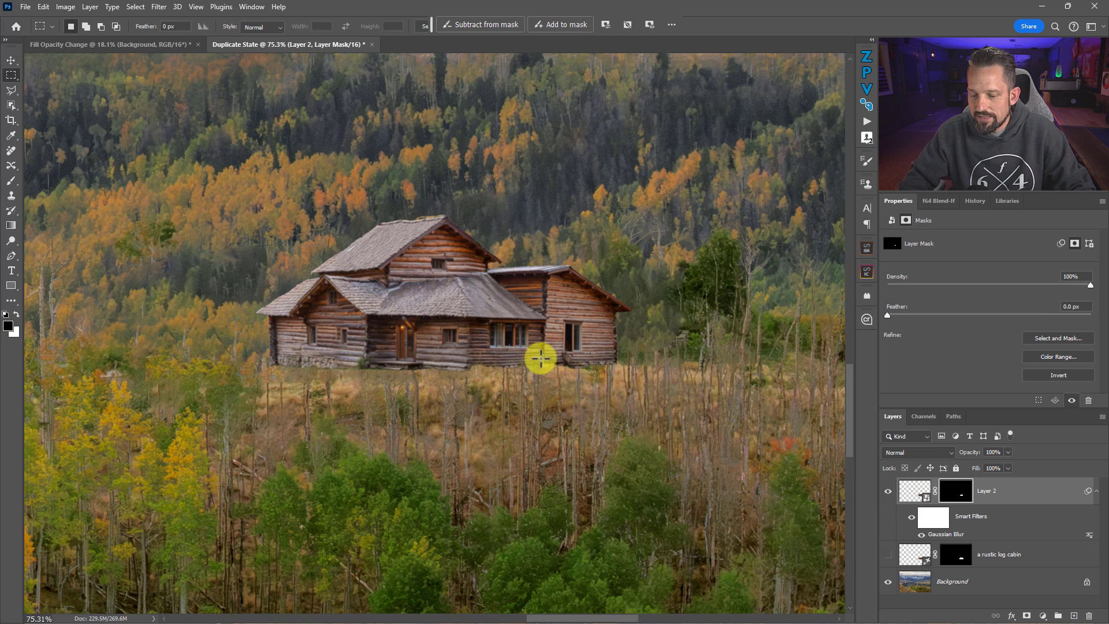
{"action": "key", "text": "b"}
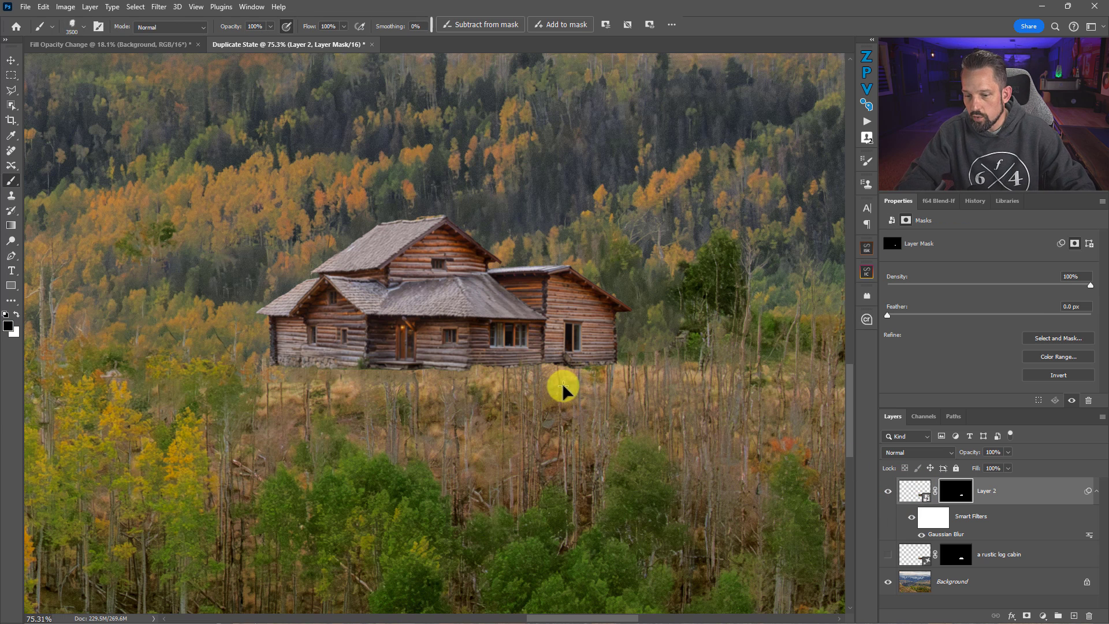
{"action": "key", "text": "bracketleft"}
{"action": "key", "text": "bracketleft"}
{"action": "key", "text": "bracketleft"}
{"action": "key", "text": "bracketleft"}
{"action": "key", "text": "bracketleft"}
{"action": "key", "text": "bracketleft"}
{"action": "key", "text": "bracketleft"}
{"action": "key", "text": "bracketleft"}
{"action": "key", "text": "bracketleft"}
{"action": "key", "text": "bracketleft"}
{"action": "key", "text": "bracketleft"}
{"action": "key", "text": "bracketleft"}
{"action": "key", "text": "bracketleft"}
{"action": "key", "text": "bracketleft"}
{"action": "key", "text": "bracketleft"}
{"action": "key", "text": "bracketleft"}
{"action": "key", "text": "bracketleft"}
{"action": "key", "text": "bracketleft"}
{"action": "key", "text": "bracketleft"}
{"action": "key", "text": "bracketleft"}
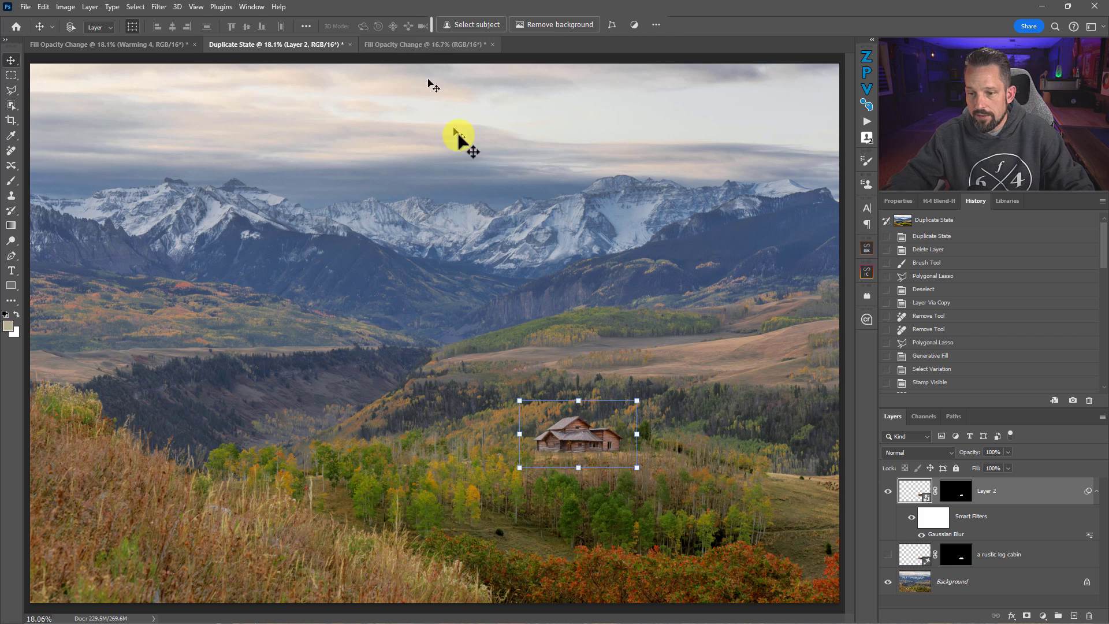
- Compare the new cabin composite with the original red-roofed house photo and the fully graded version in the other open documents
{"action": "left_click", "coordinate": [11, 75]}
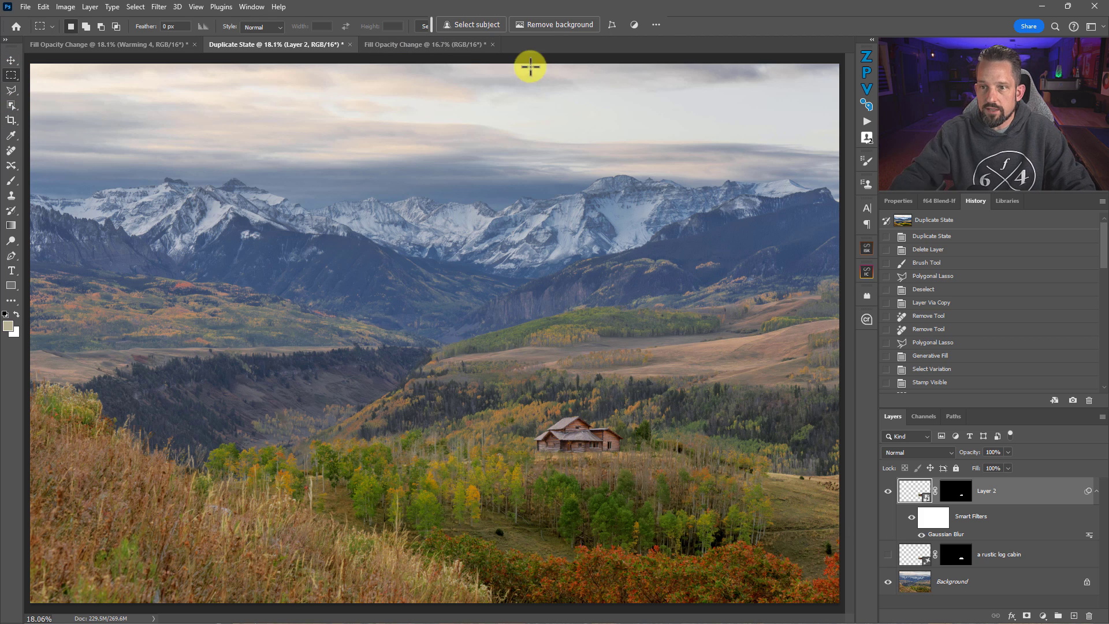
{"action": "left_click", "coordinate": [407, 45]}
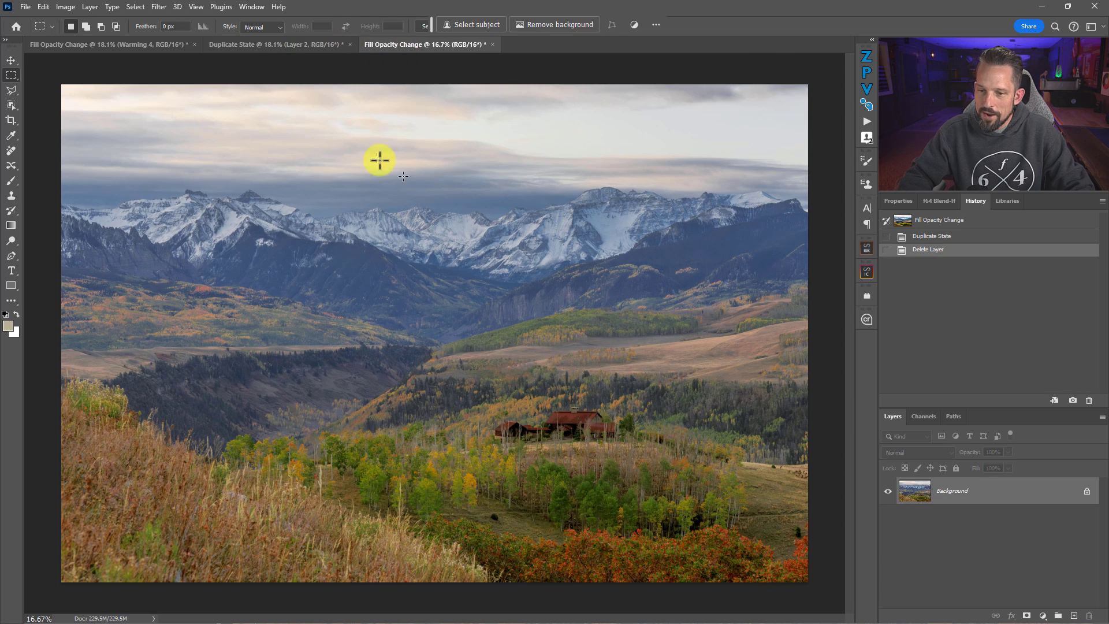
{"action": "left_click", "coordinate": [280, 44]}
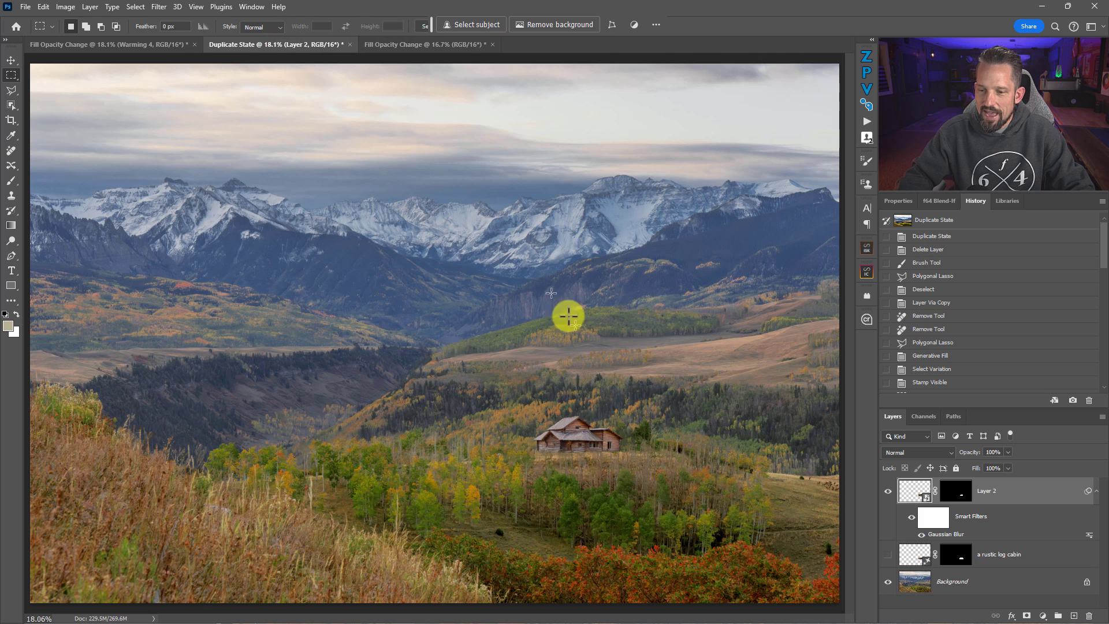
{"action": "left_click", "coordinate": [101, 46]}
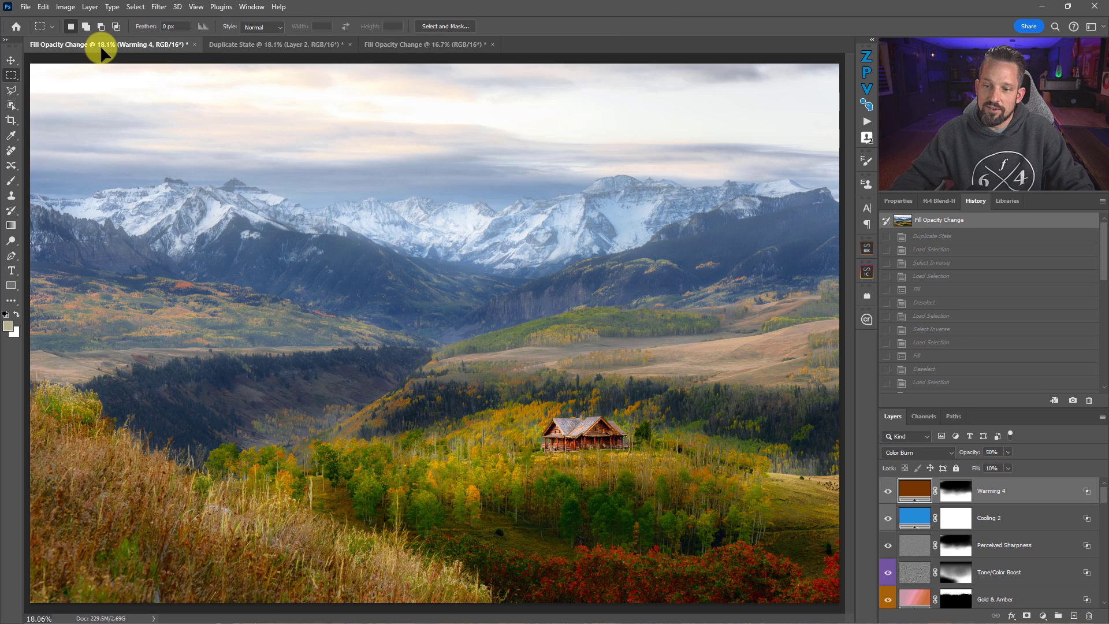